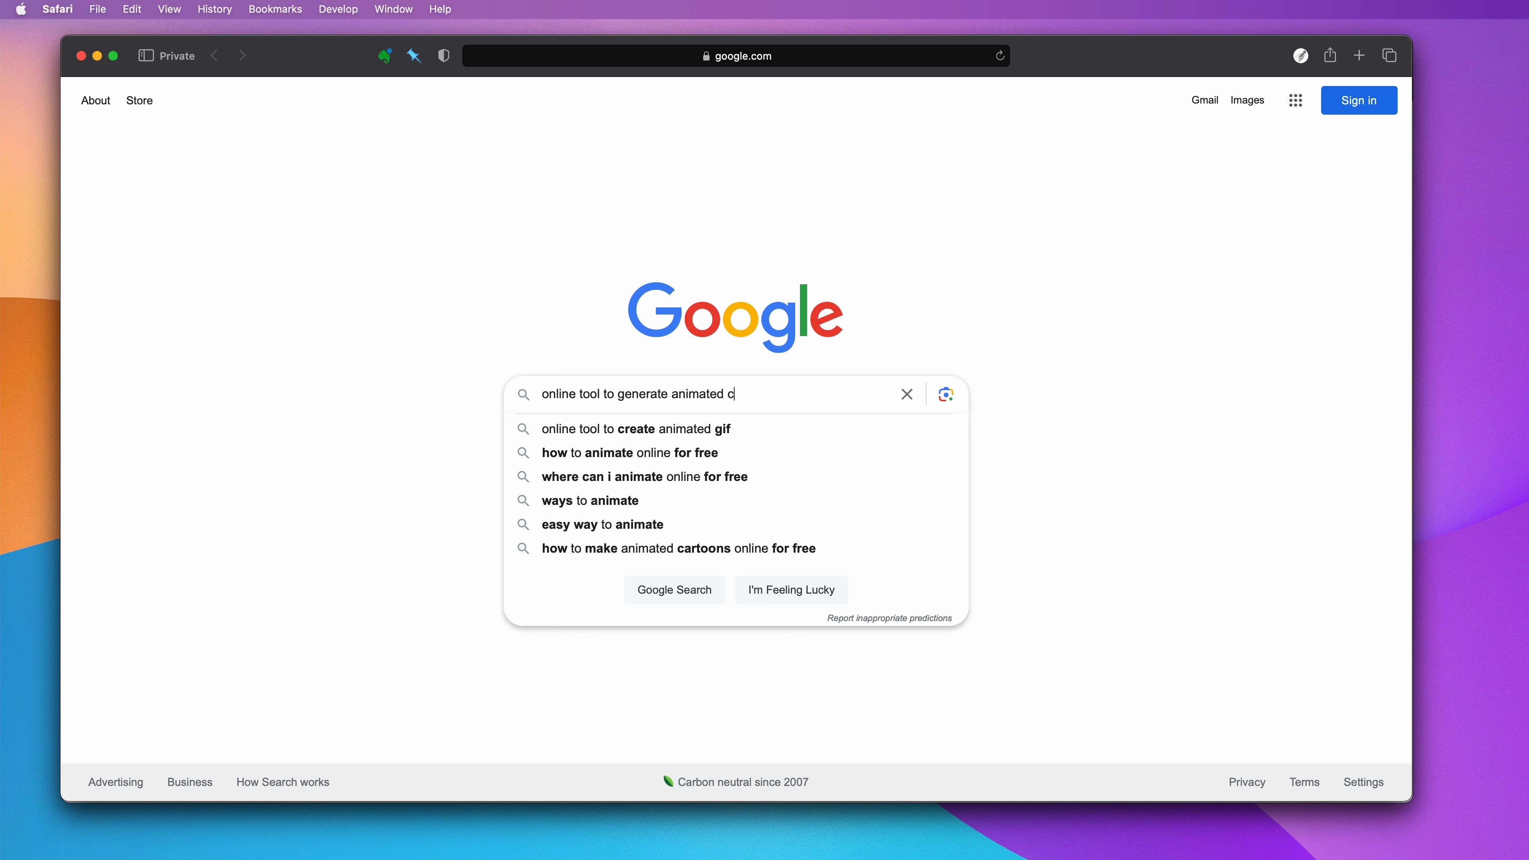
# Step: Search the web for "online tool to generate animated caption for video"
pyautogui.write('aption for video')
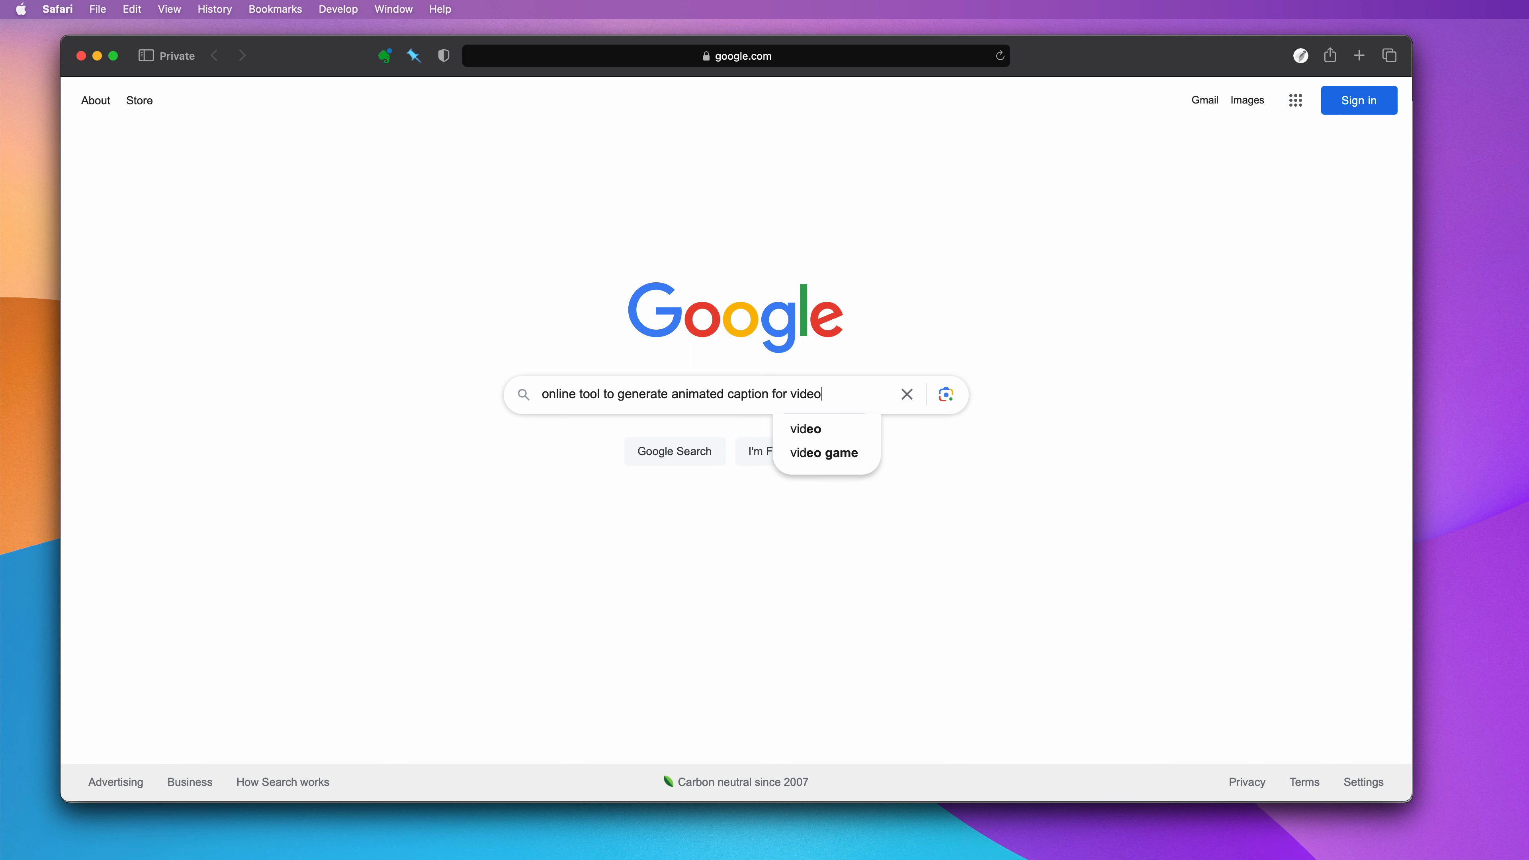
pyautogui.press('Return')
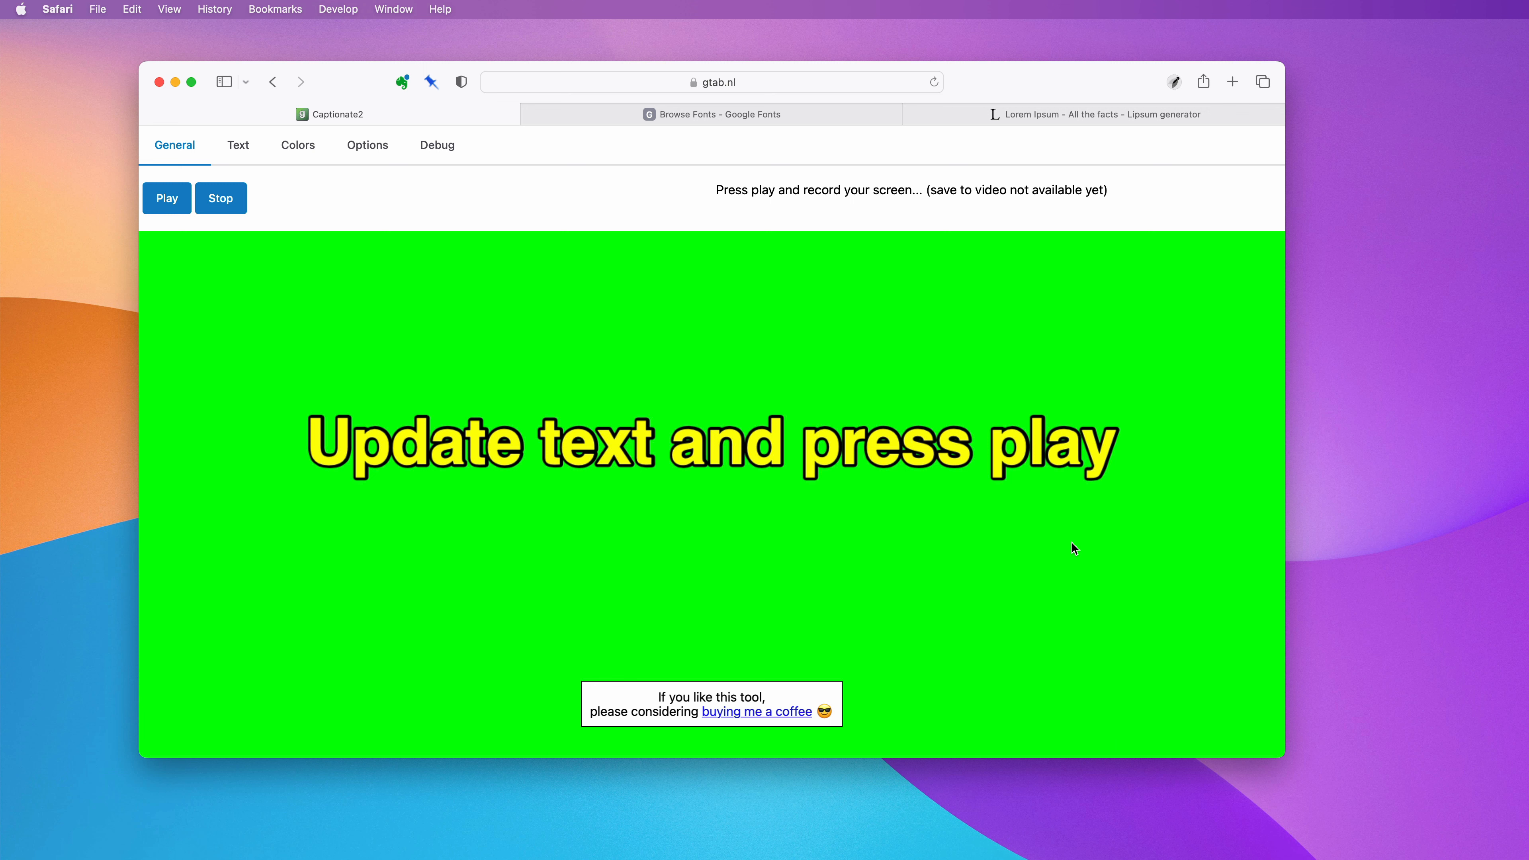
# Step: Play the sample caption, then reduce the canvas width used and font size so the text wraps onto two lines
pyautogui.click(160, 209)
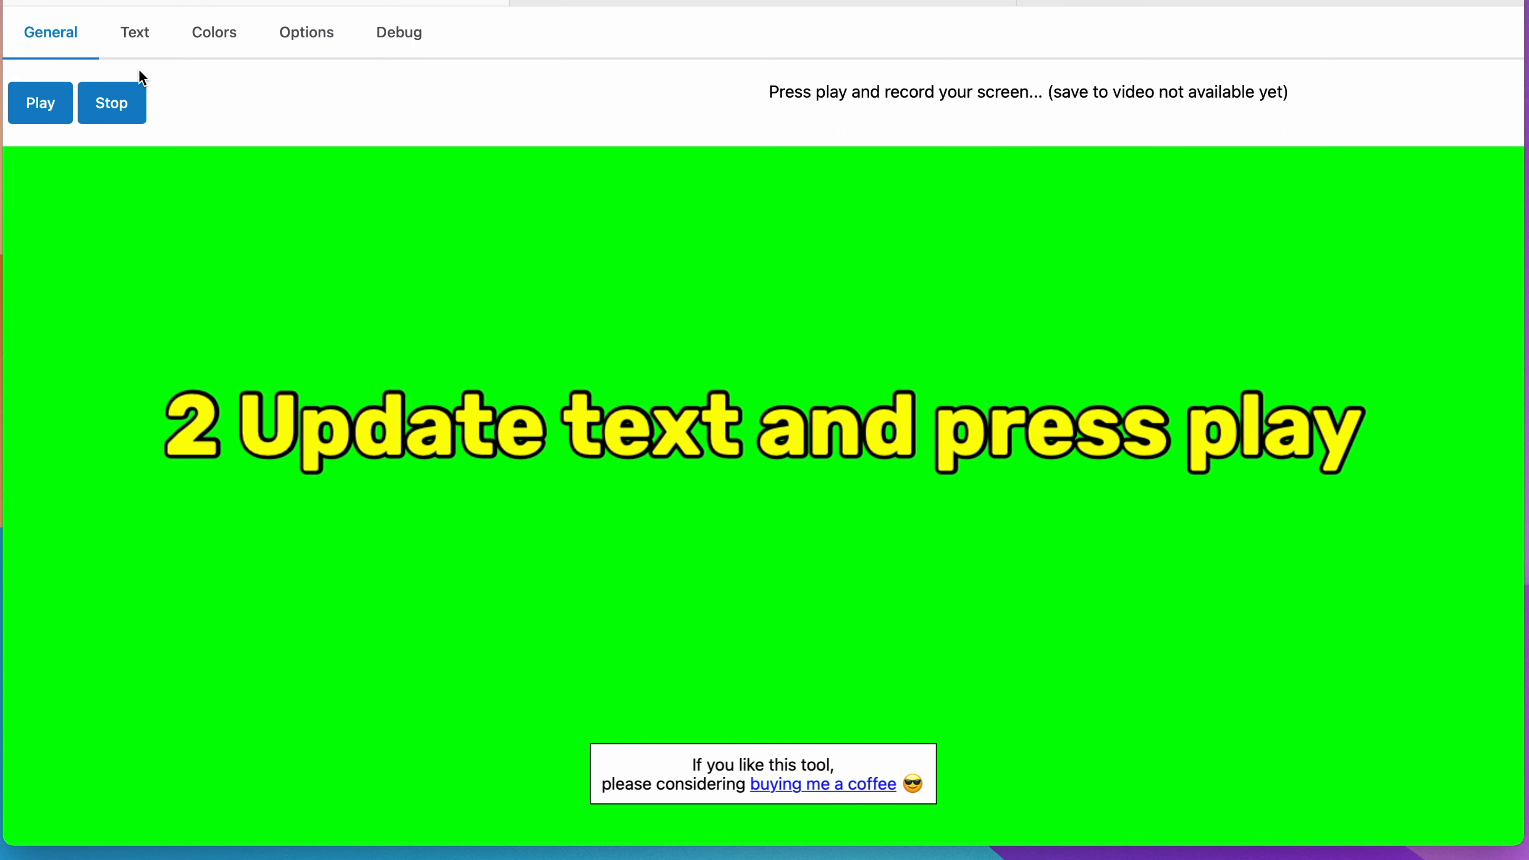
pyautogui.click(296, 37)
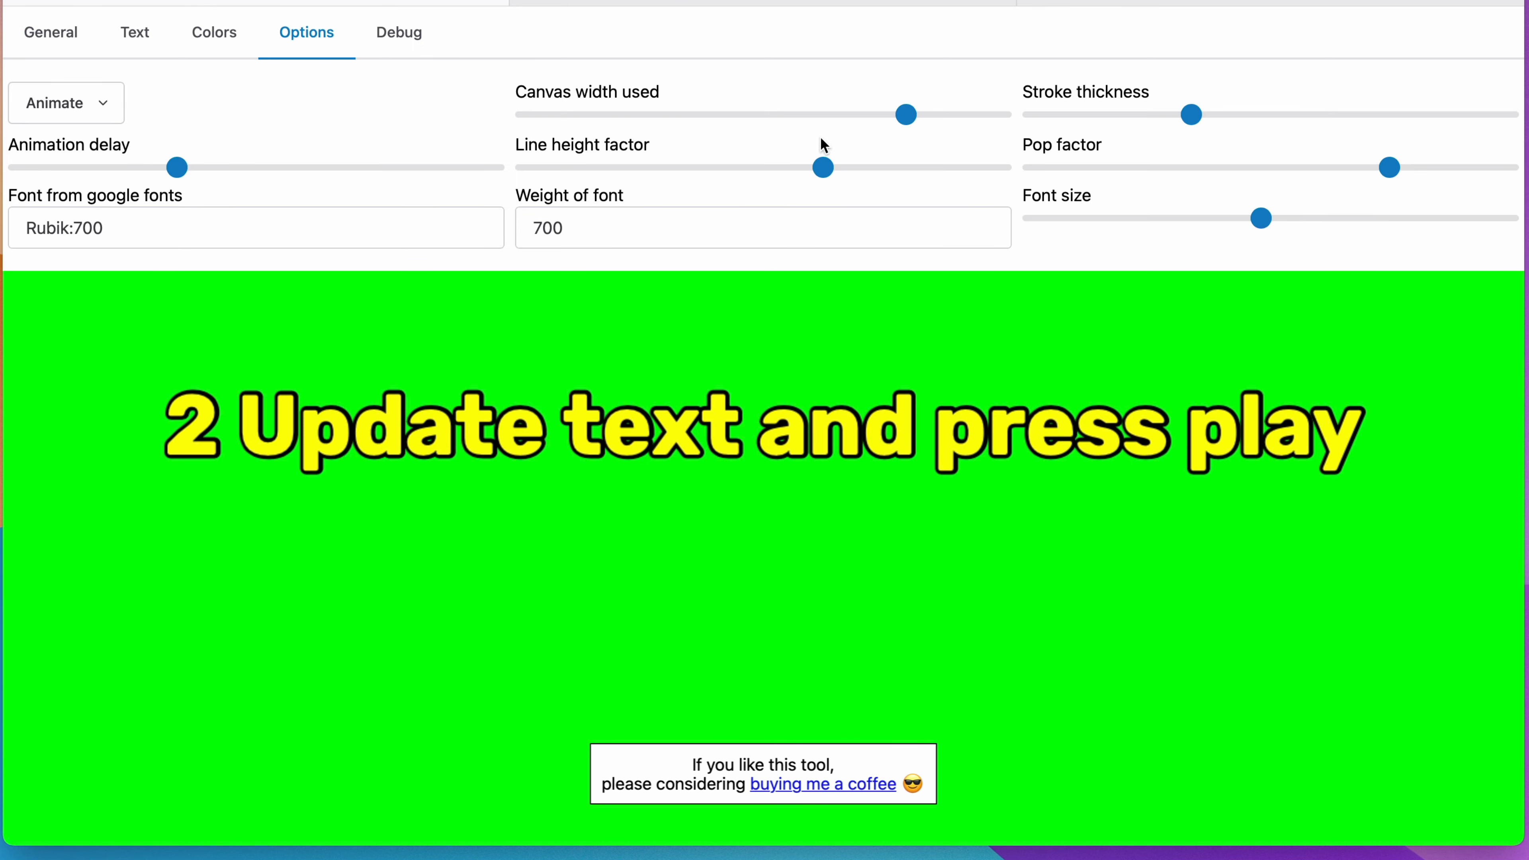
pyautogui.moveTo(906, 115); pyautogui.dragTo(716, 115)
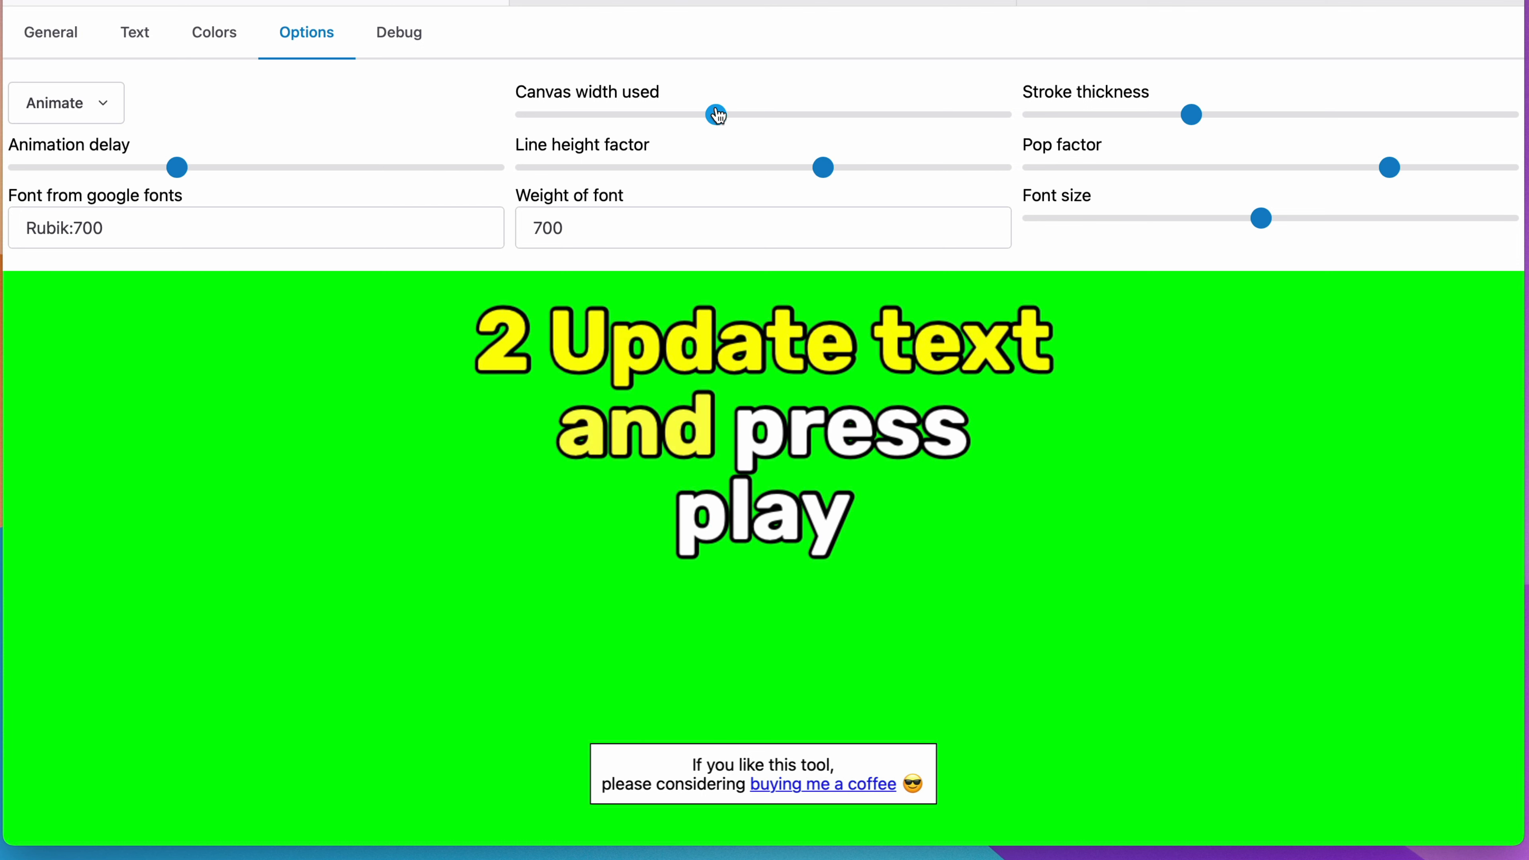
pyautogui.moveTo(1262, 219); pyautogui.dragTo(1216, 220)
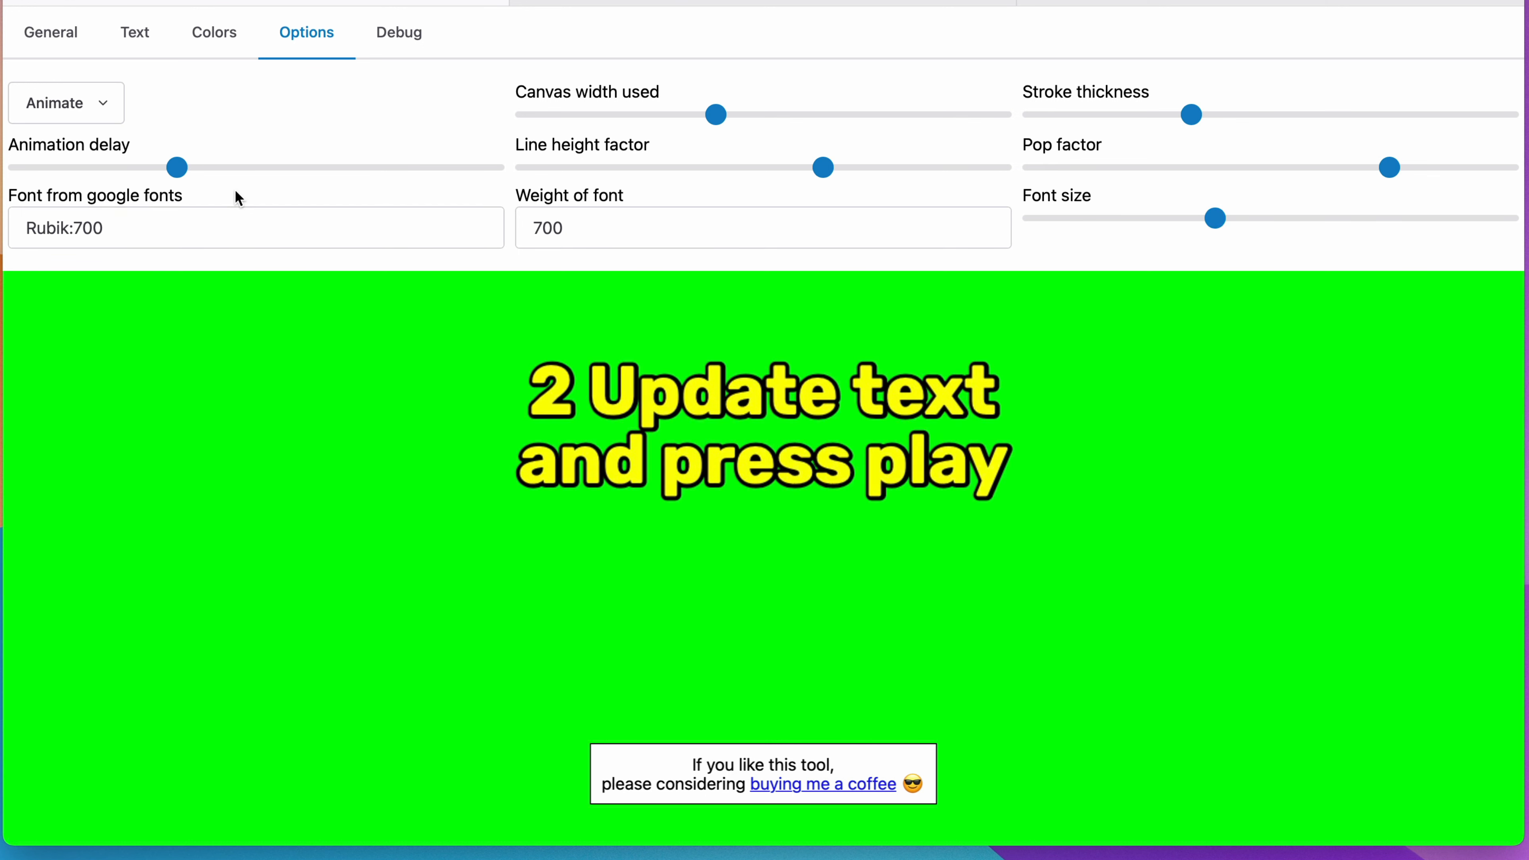
# Step: Switch the Single word animation option and play the caption animation
pyautogui.click(68, 108)
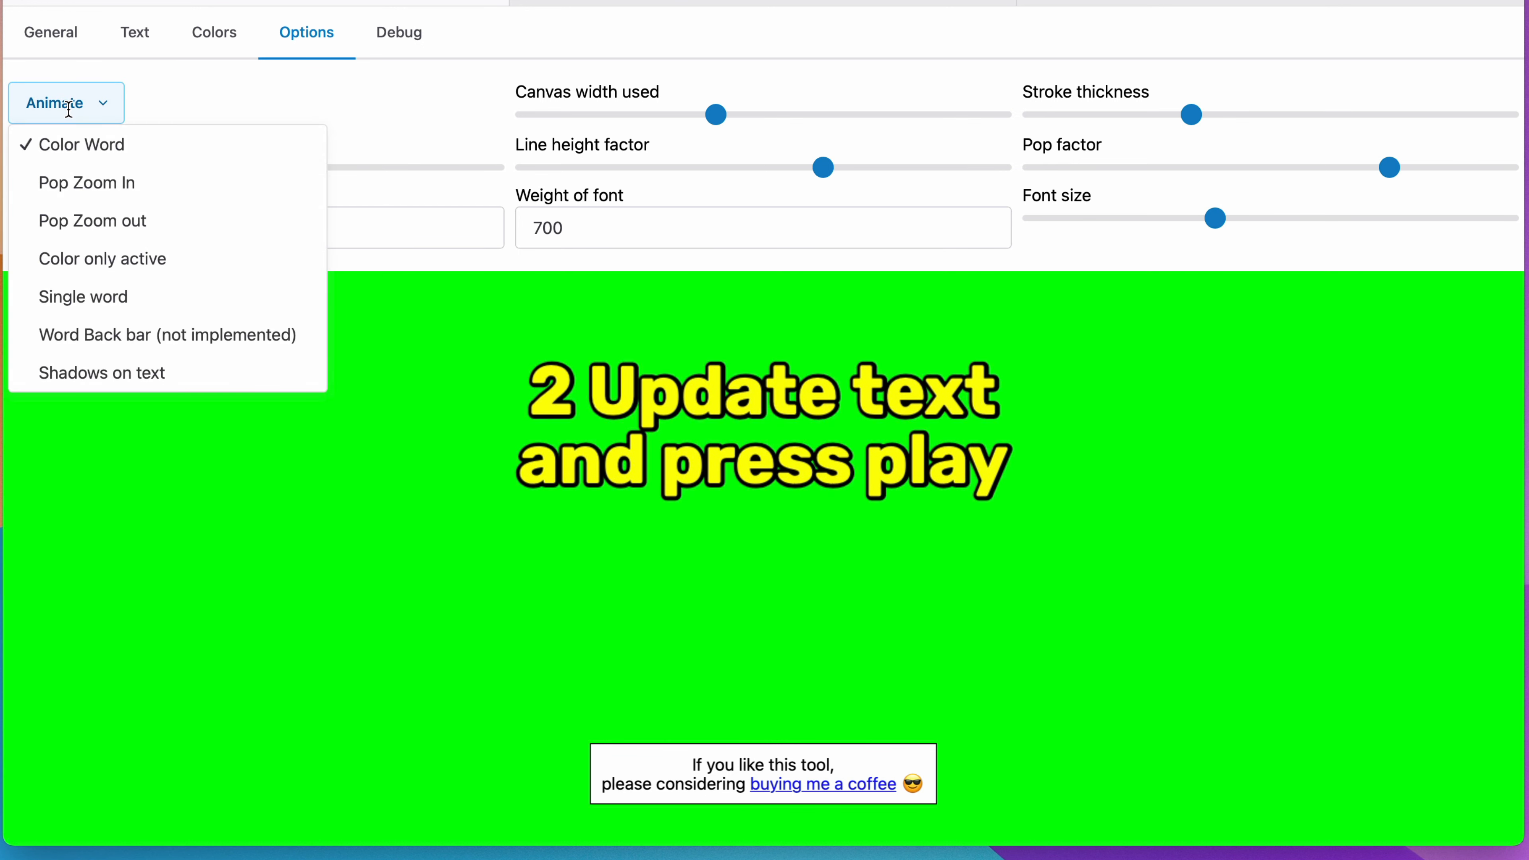
pyautogui.click(106, 299)
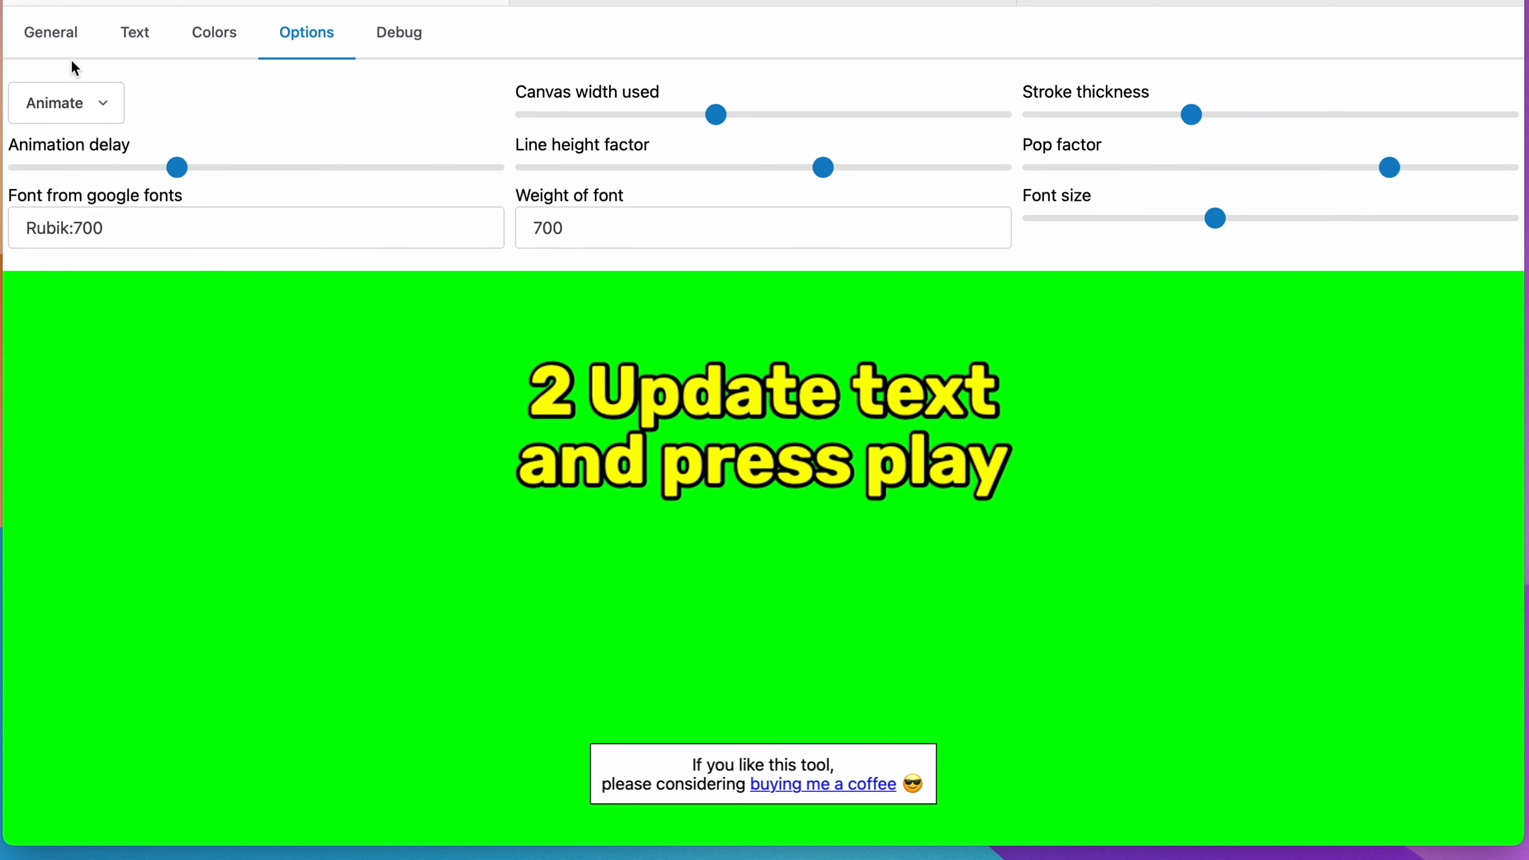
pyautogui.click(50, 32)
pyautogui.click(56, 105)
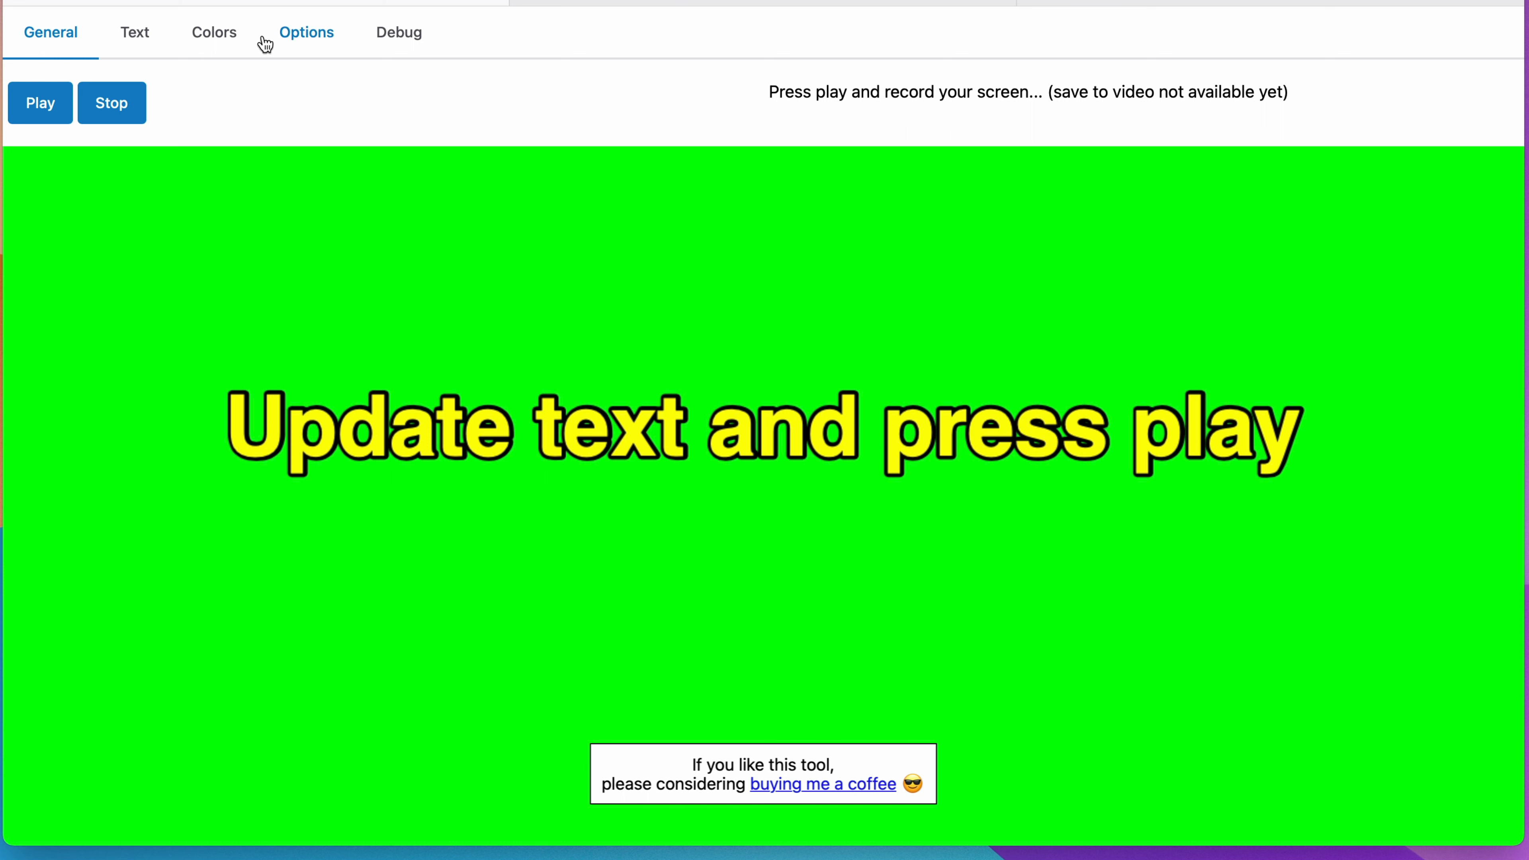
# Step: Change the animated words' text color to red and the text stroke color to yellow
pyautogui.click(198, 41)
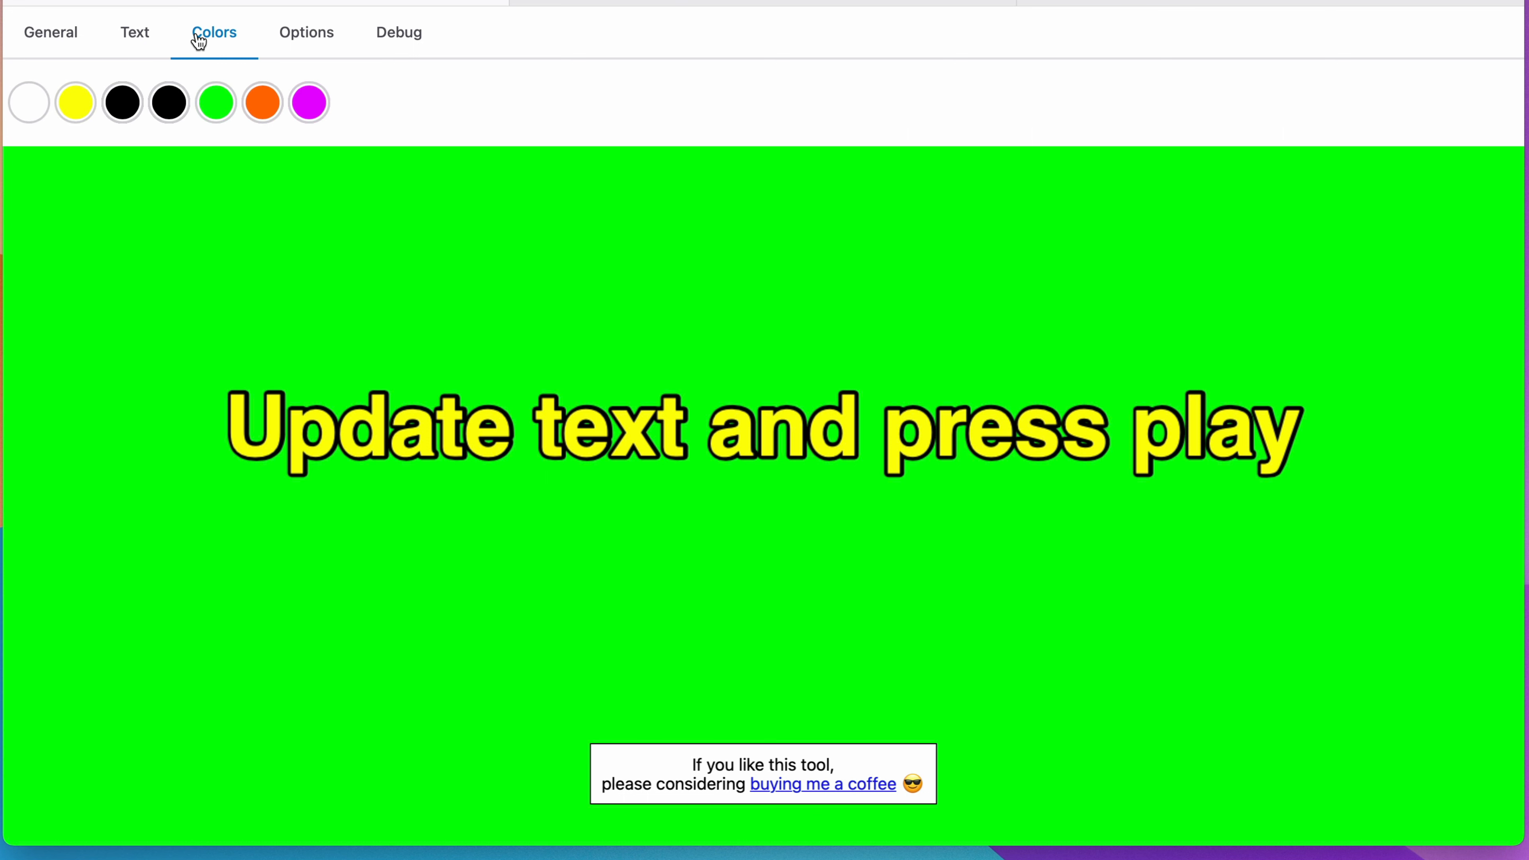
pyautogui.click(83, 111)
pyautogui.click(284, 369)
pyautogui.click(680, 298)
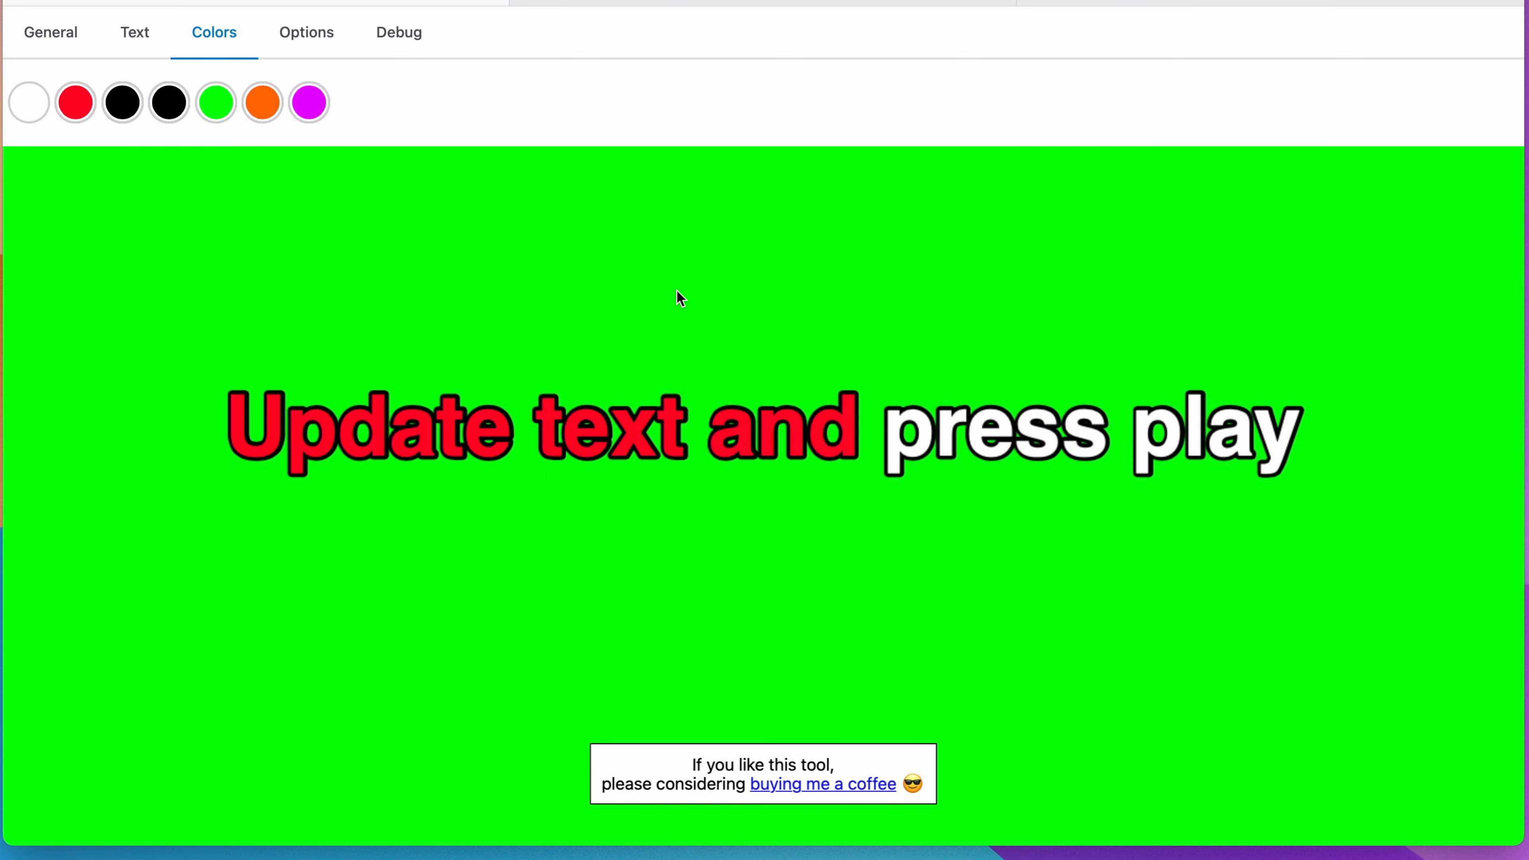
pyautogui.click(122, 103)
pyautogui.click(148, 368)
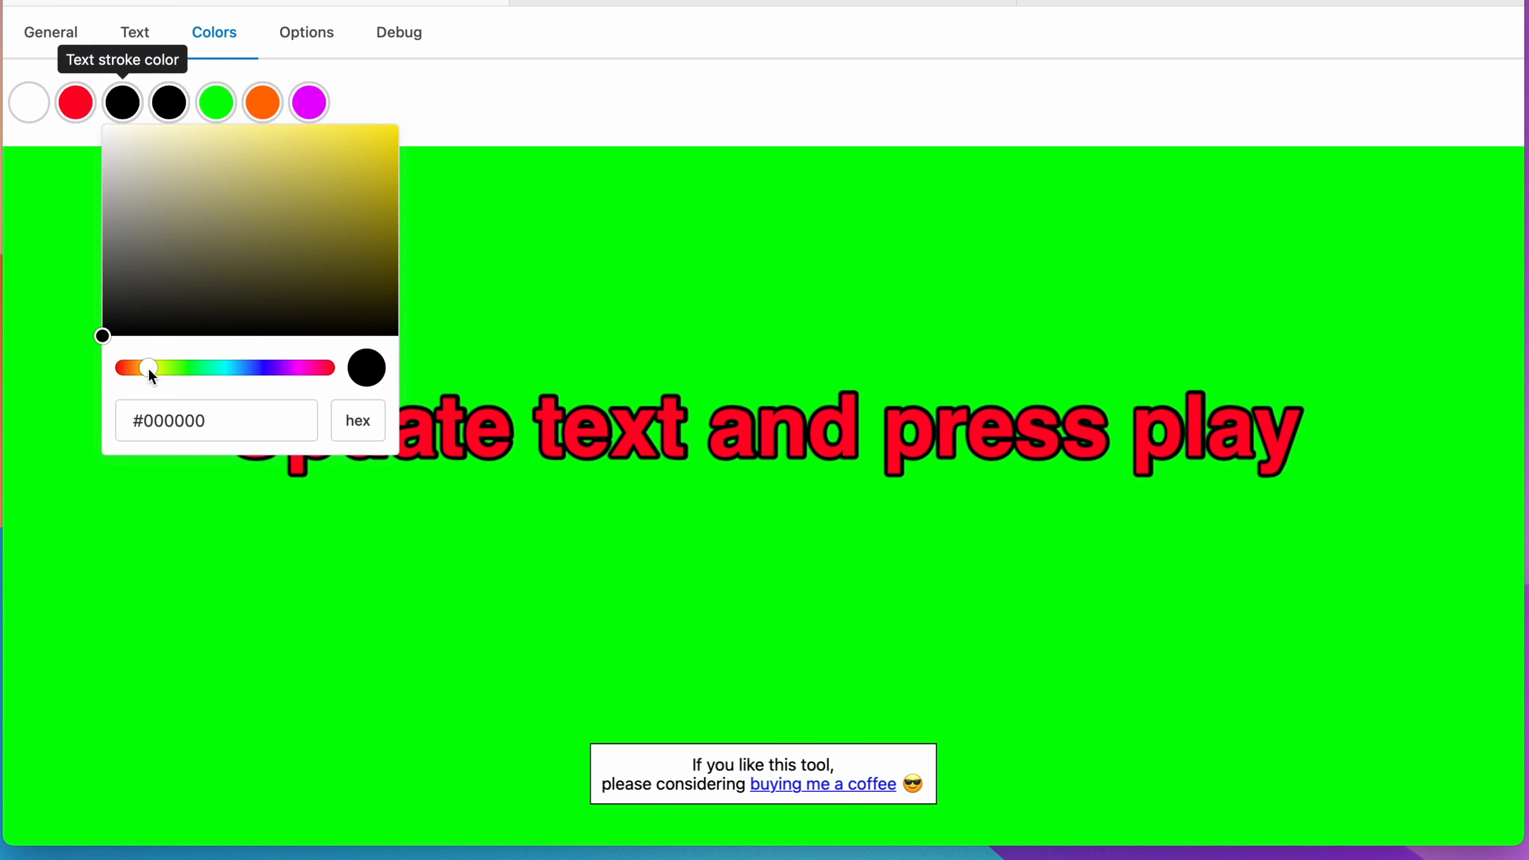
pyautogui.click(394, 127)
pyautogui.click(602, 240)
# Step: Set the default text color to black and pick a different hue for the canvas color
pyautogui.click(21, 111)
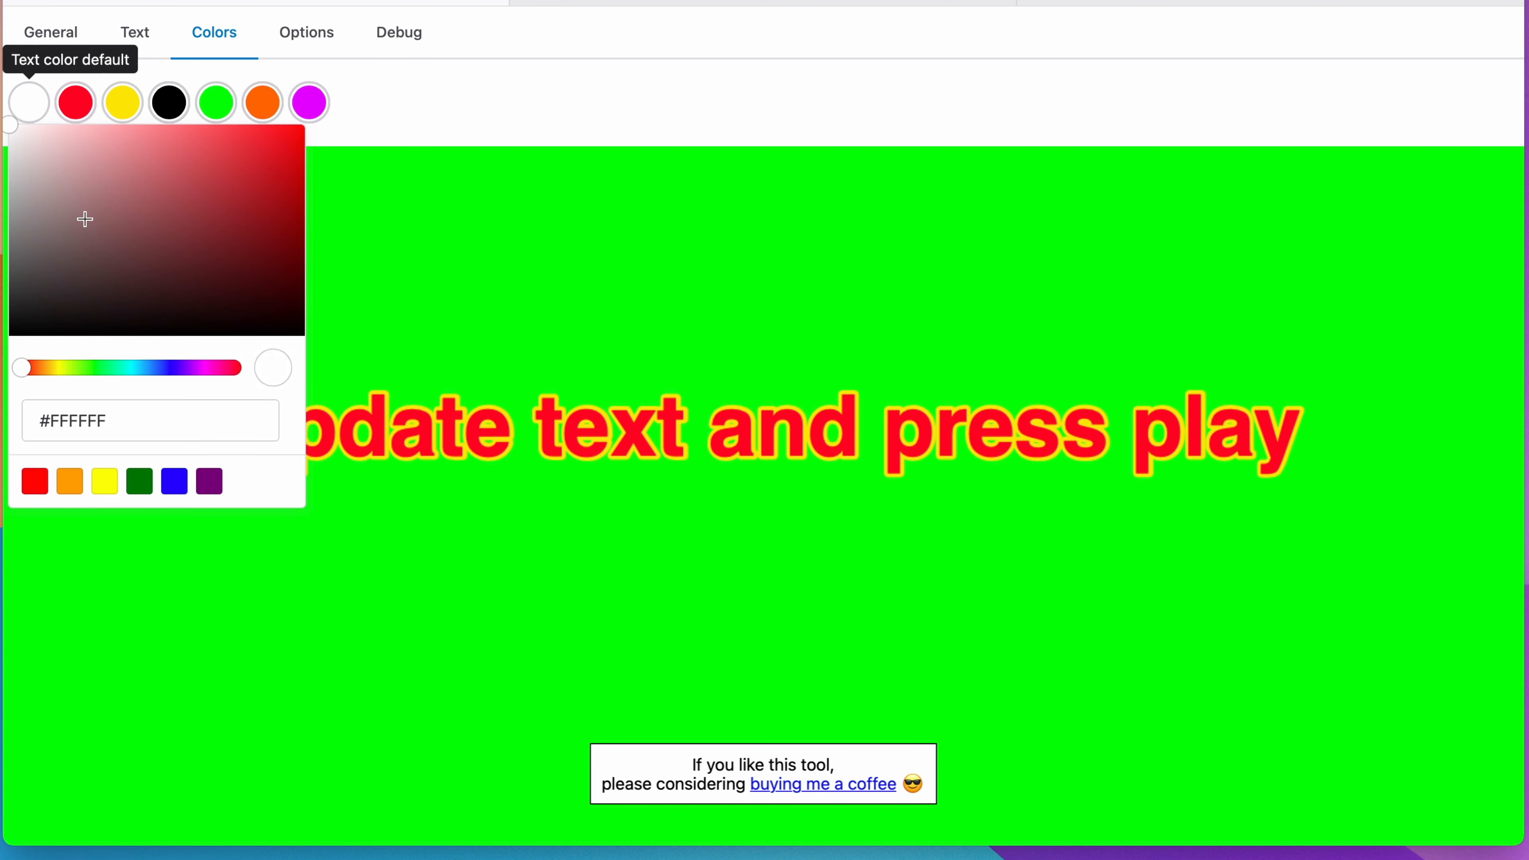
pyautogui.moveTo(84, 222); pyautogui.dragTo(91, 337)
pyautogui.click(611, 278)
pyautogui.click(216, 108)
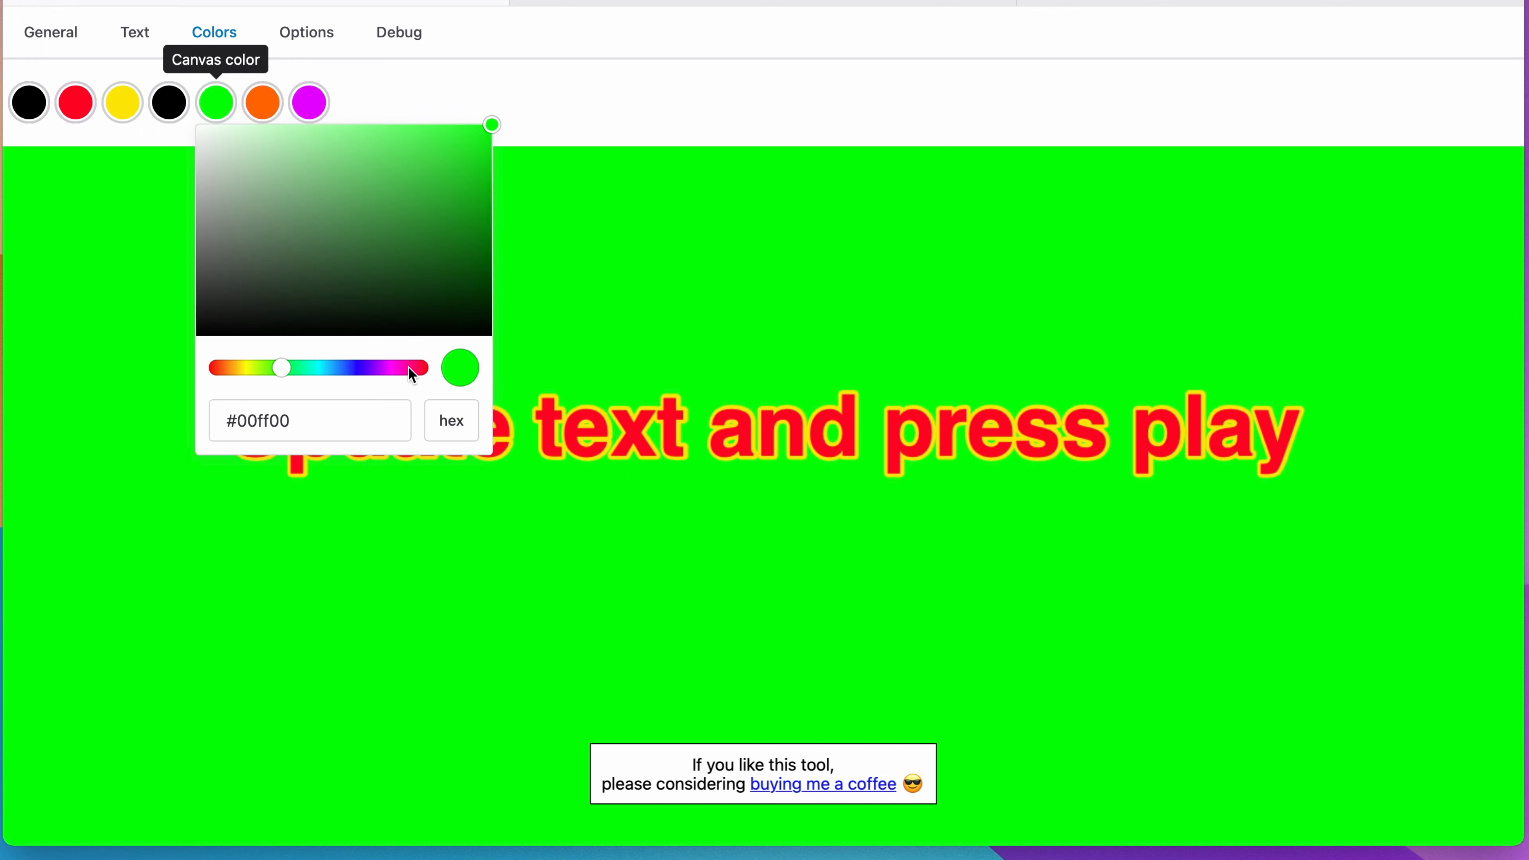
pyautogui.click(340, 368)
pyautogui.click(628, 188)
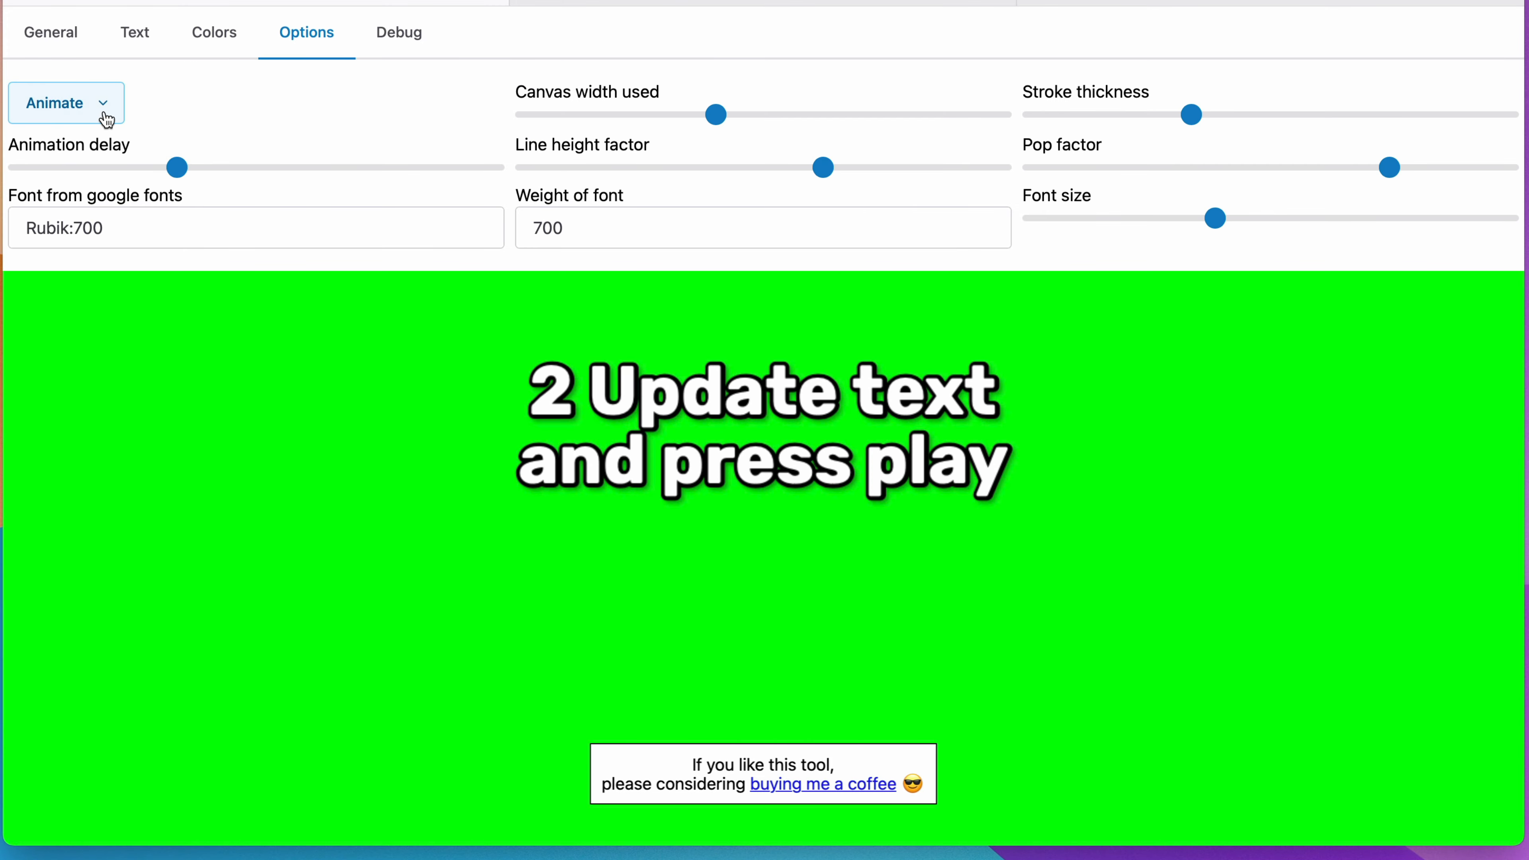
# Step: Enable the Pop Zoom In option in the caption's animation settings
pyautogui.click(102, 108)
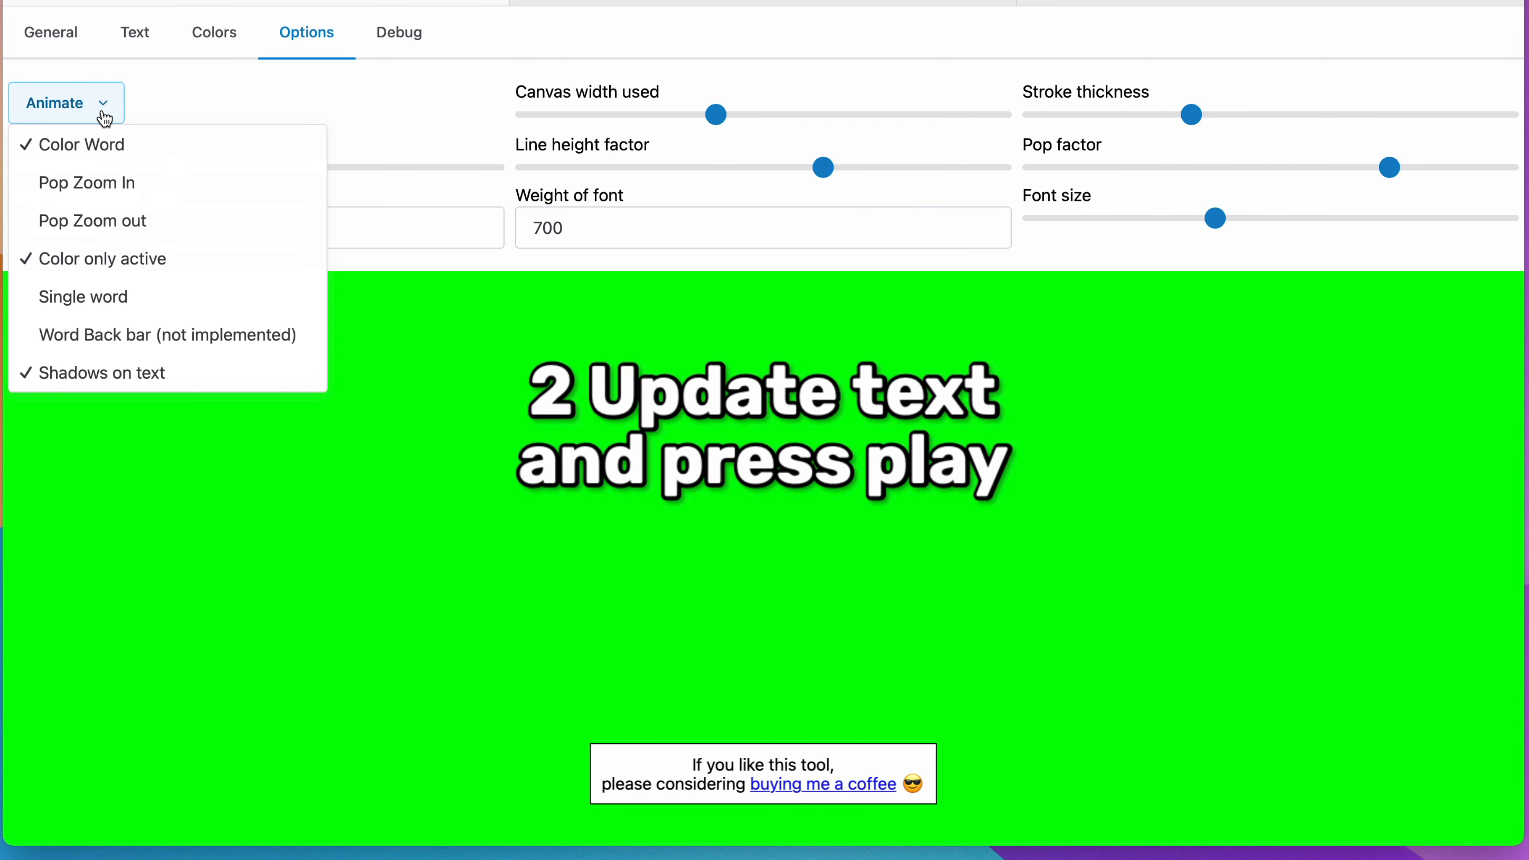
pyautogui.click(94, 194)
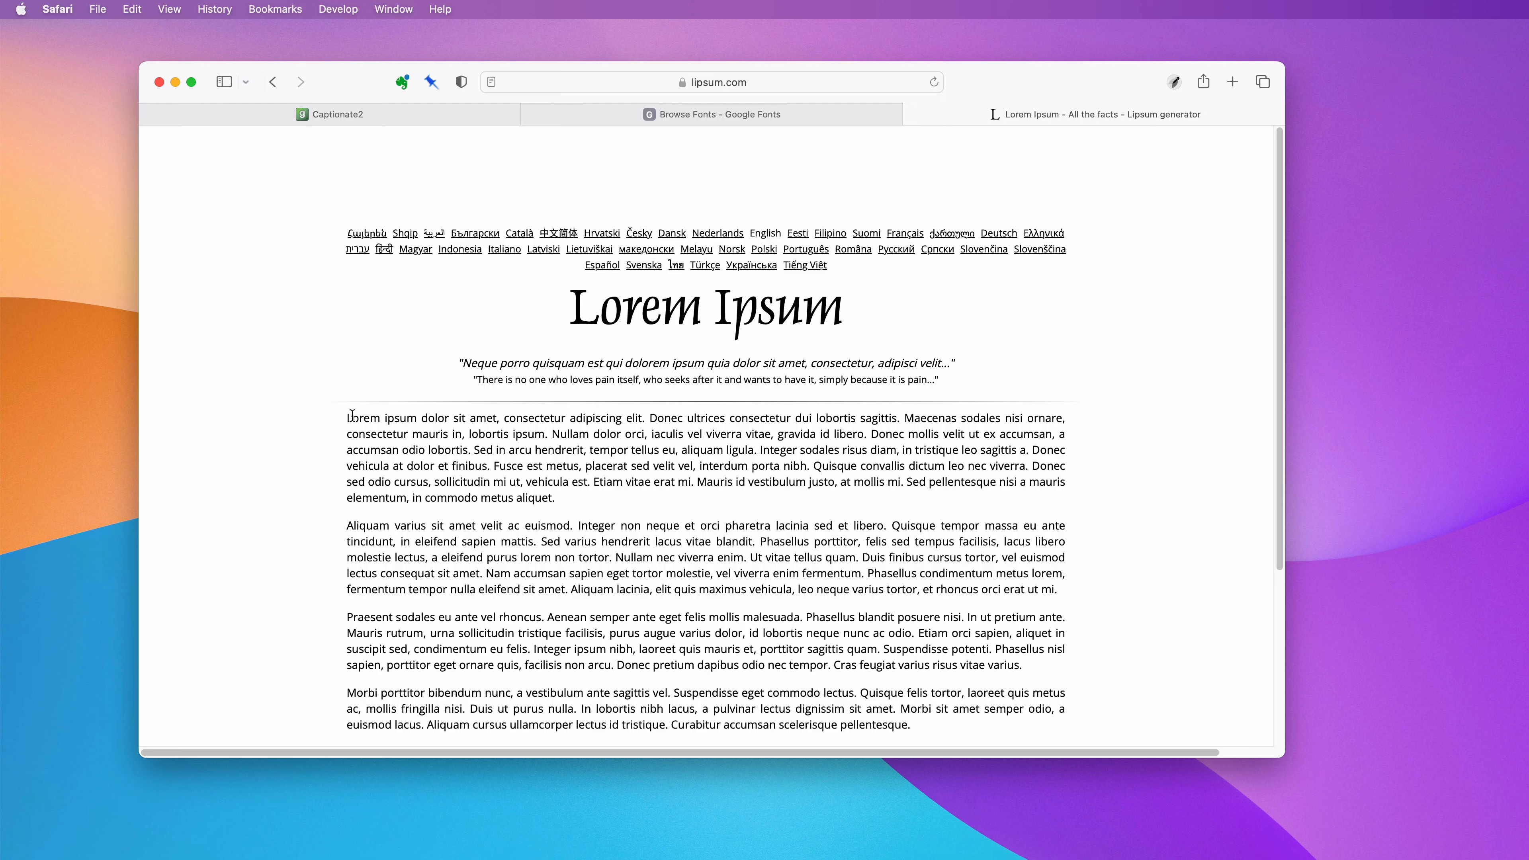
# Step: Copy the first Lorem Ipsum paragraph from lipsum.com and replace the caption text in Captionate2 with it
pyautogui.moveTo(333, 409); pyautogui.dragTo(573, 502)
pyautogui.press('super+c')
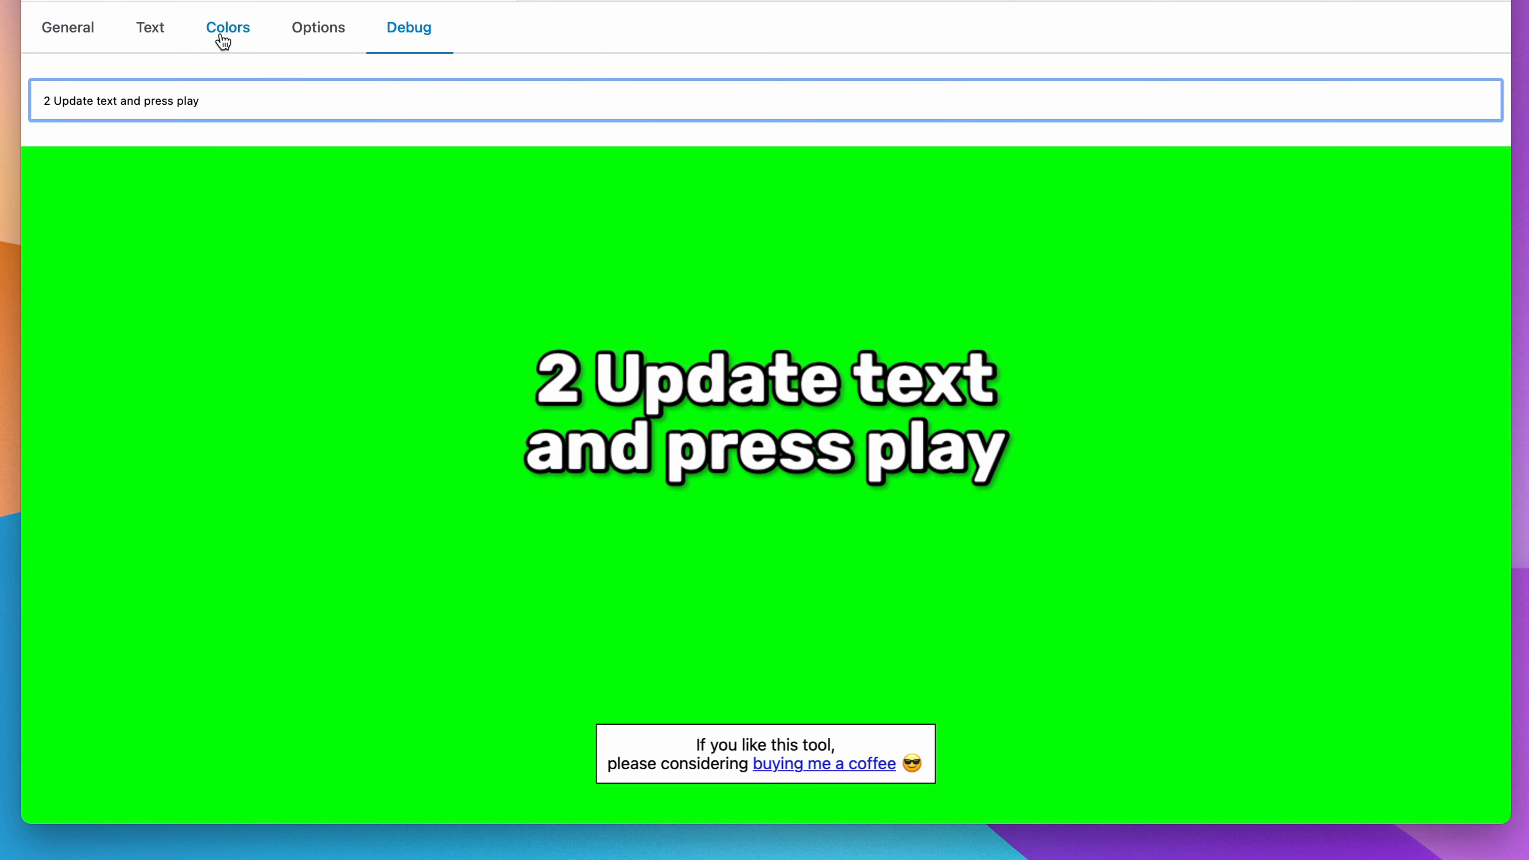
pyautogui.click(149, 45)
pyautogui.click(181, 153)
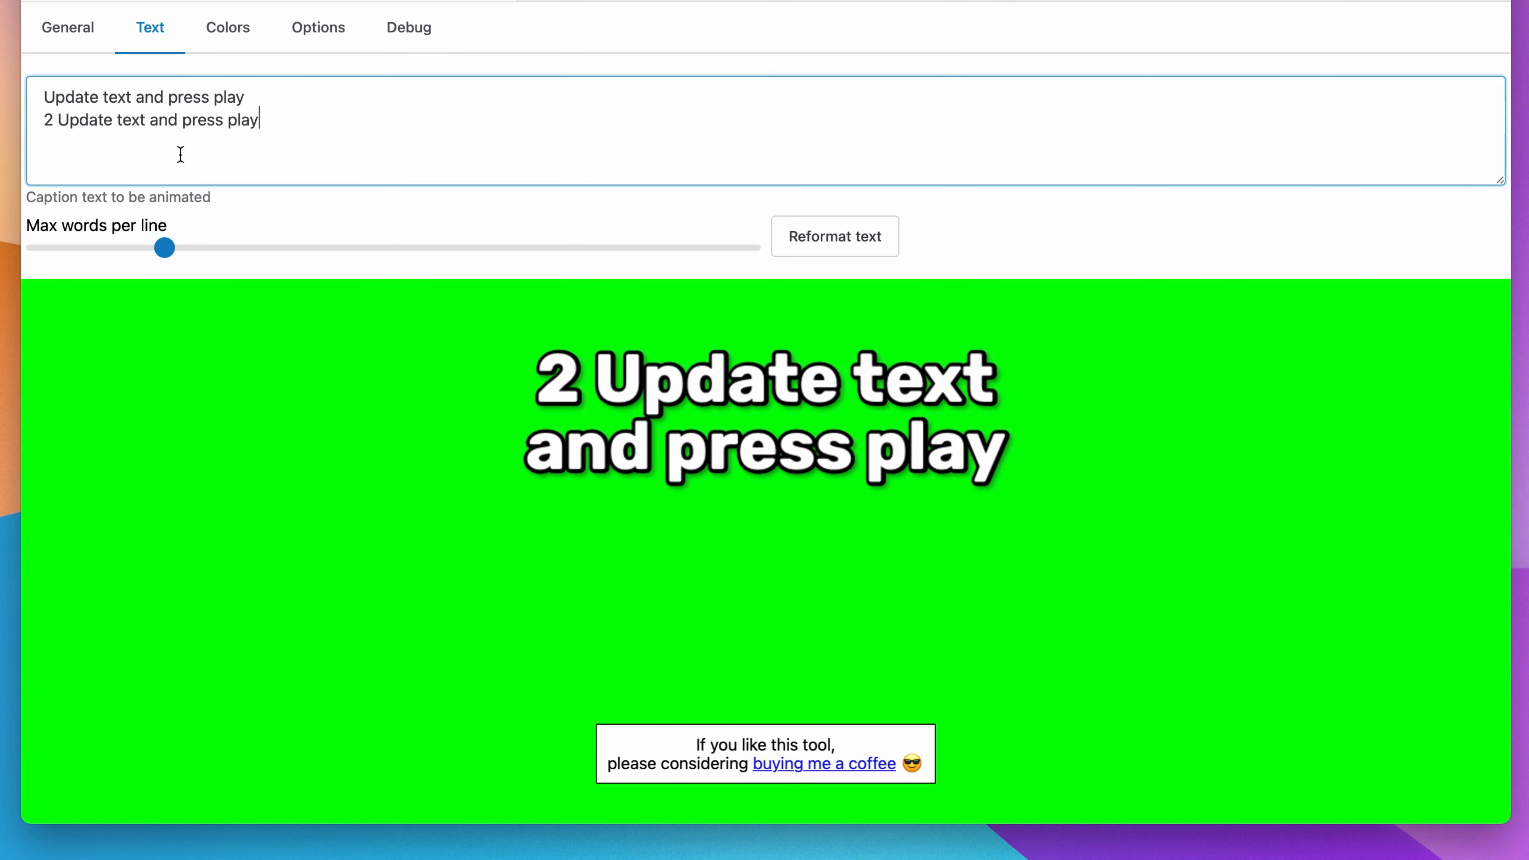
pyautogui.press('super+a')
pyautogui.press('super+v')
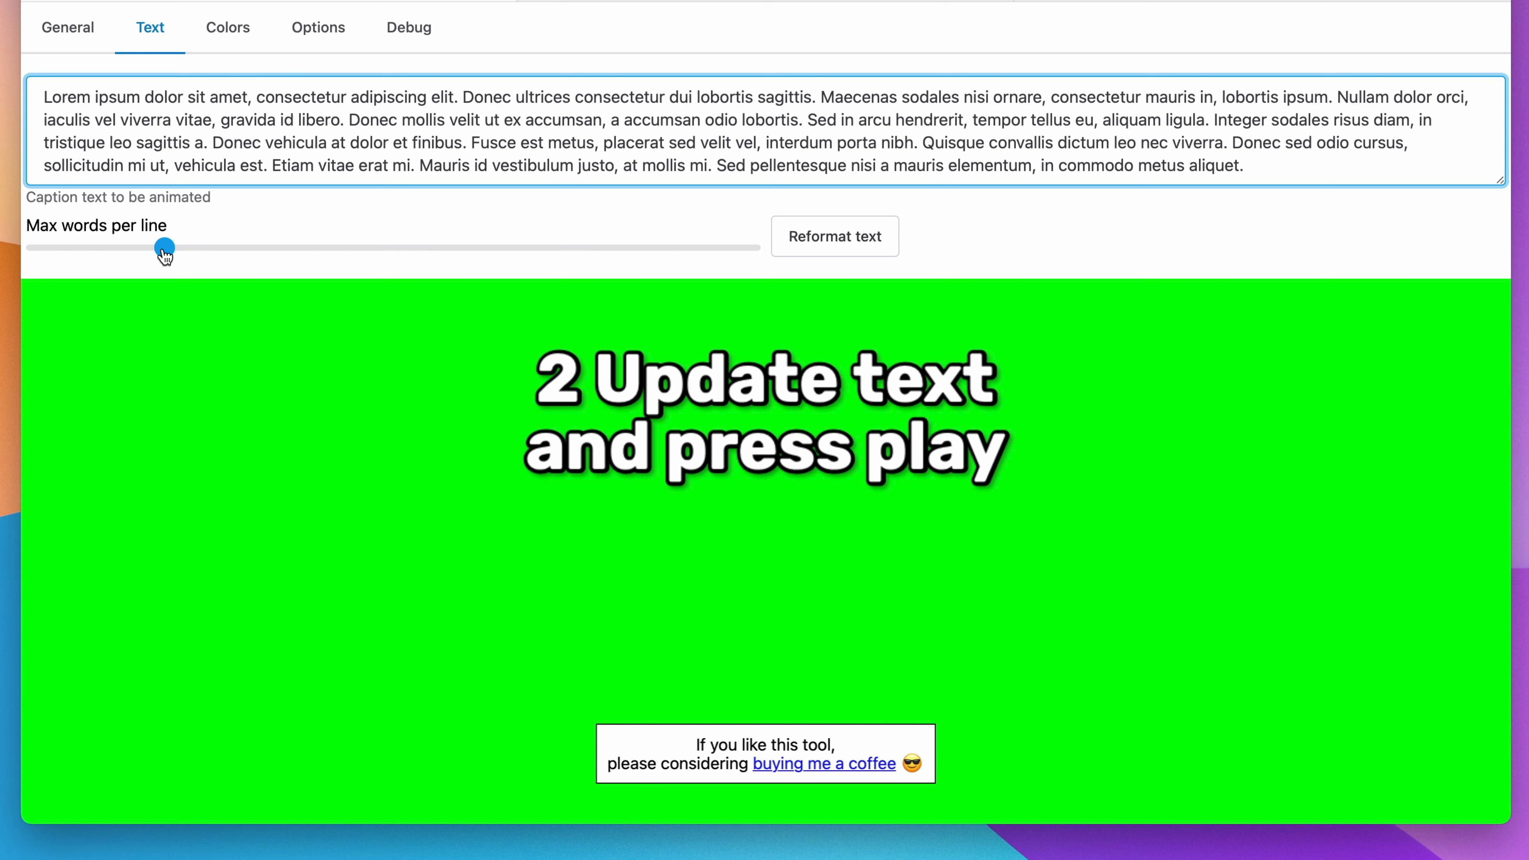
# Step: Set the maximum words per line to 6 and reformat the caption text
pyautogui.moveTo(165, 252)
pyautogui.mouseDown()
pyautogui.moveTo(114, 252)
pyautogui.moveTo(137, 252)
pyautogui.mouseUp()
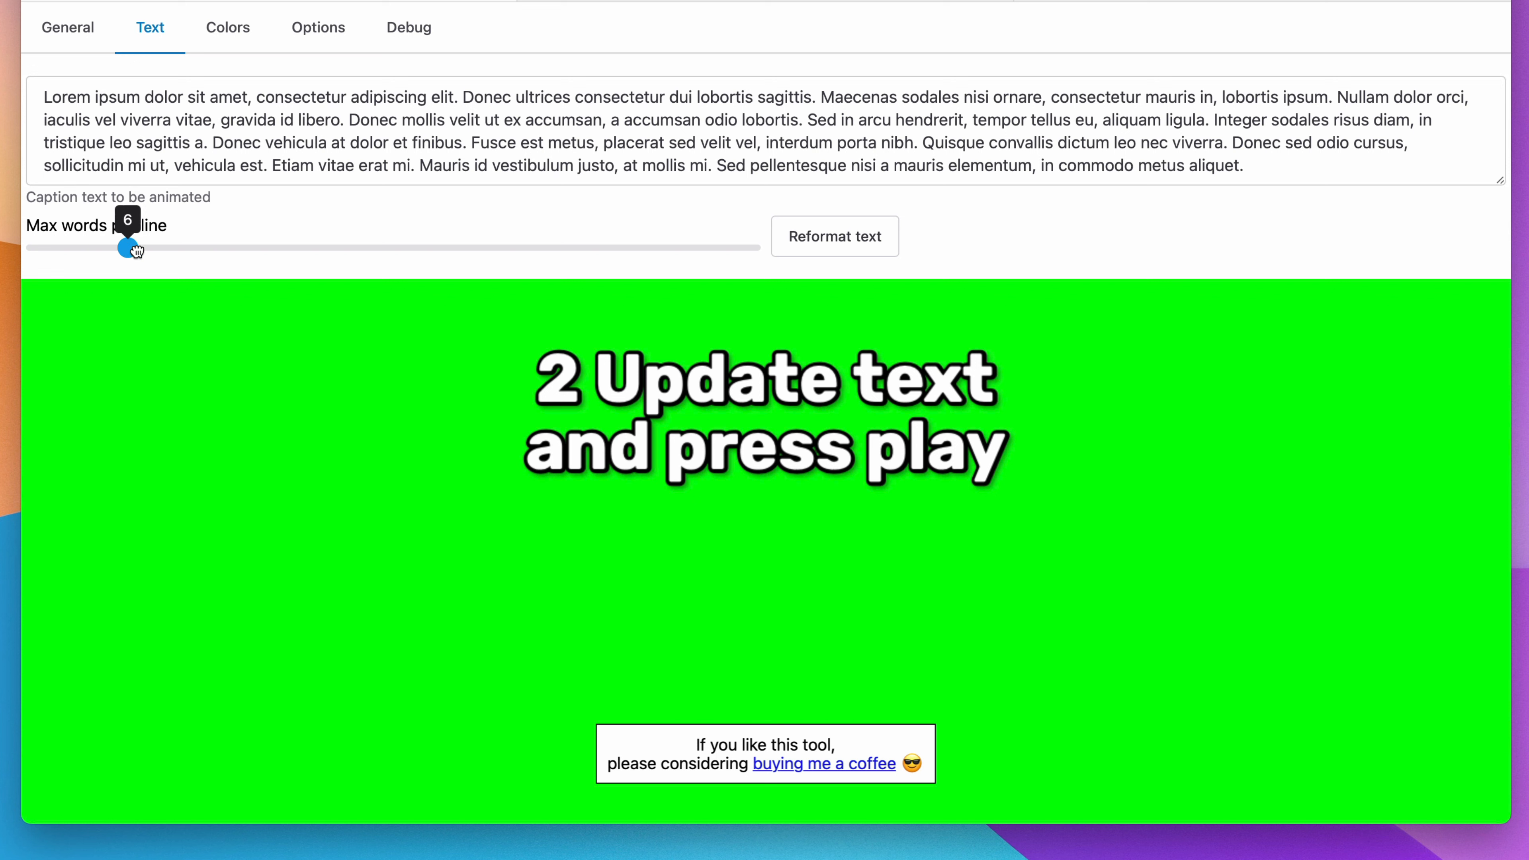
pyautogui.click(877, 243)
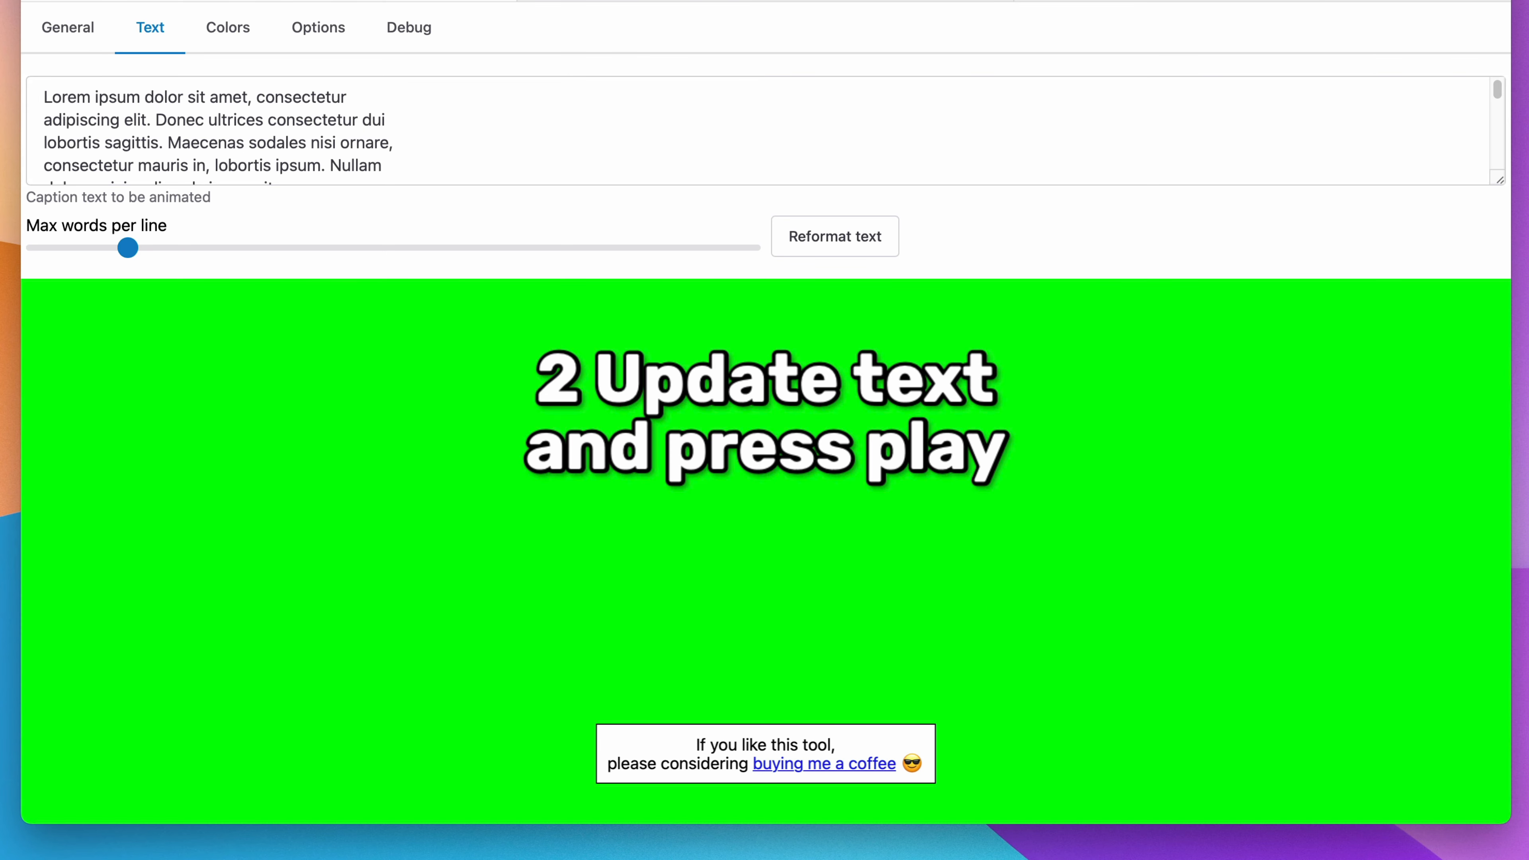
# Step: Play the Lorem Ipsum caption animation and stop it after a few lines
pyautogui.click(67, 28)
pyautogui.click(58, 97)
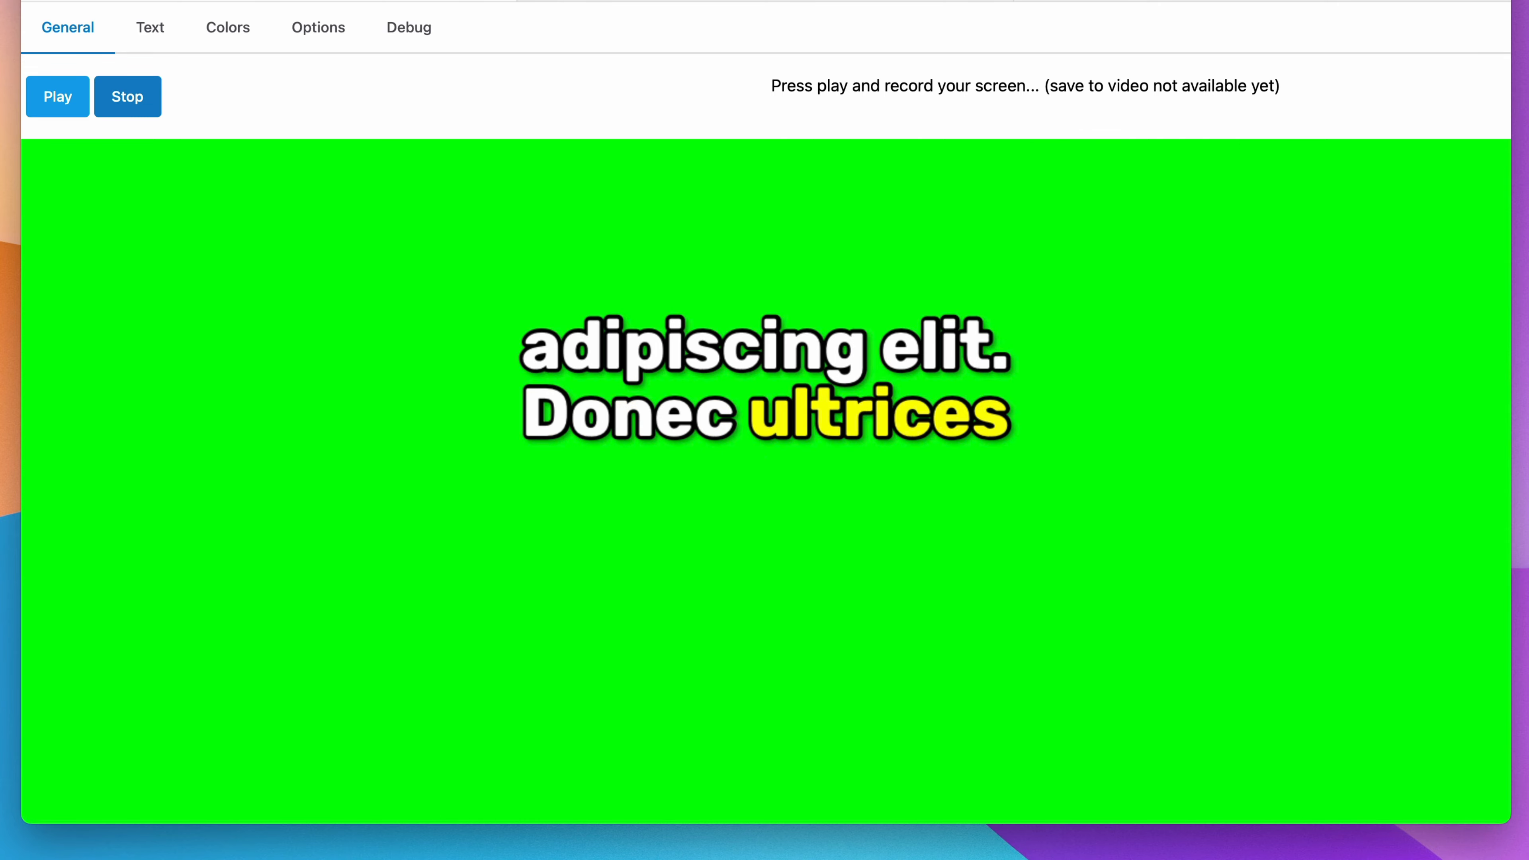
pyautogui.click(128, 97)
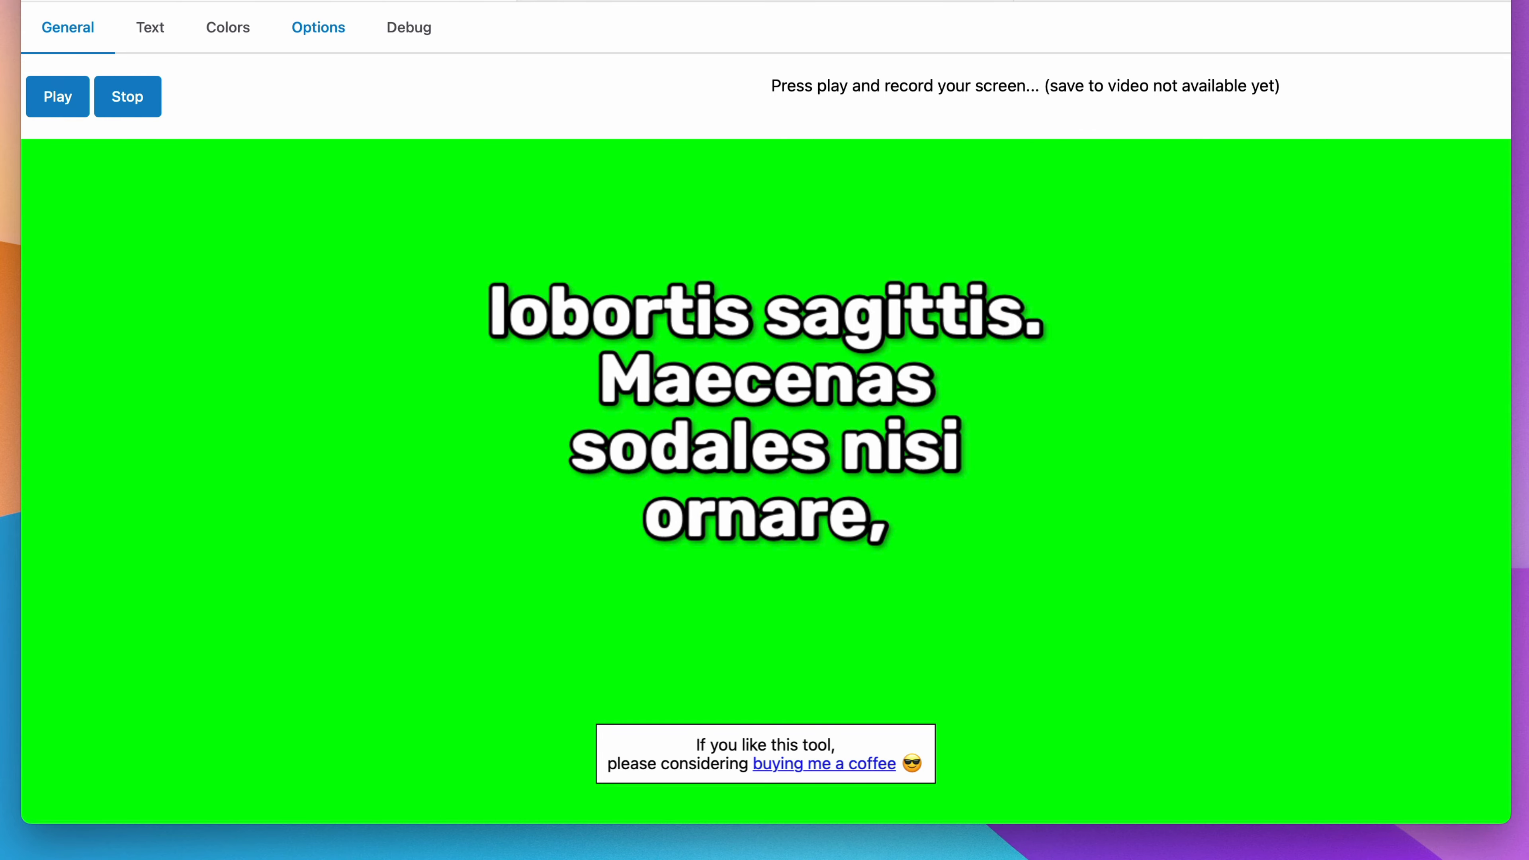
# Step: Browse the Google Fonts catalog for a different caption font
pyautogui.click(319, 28)
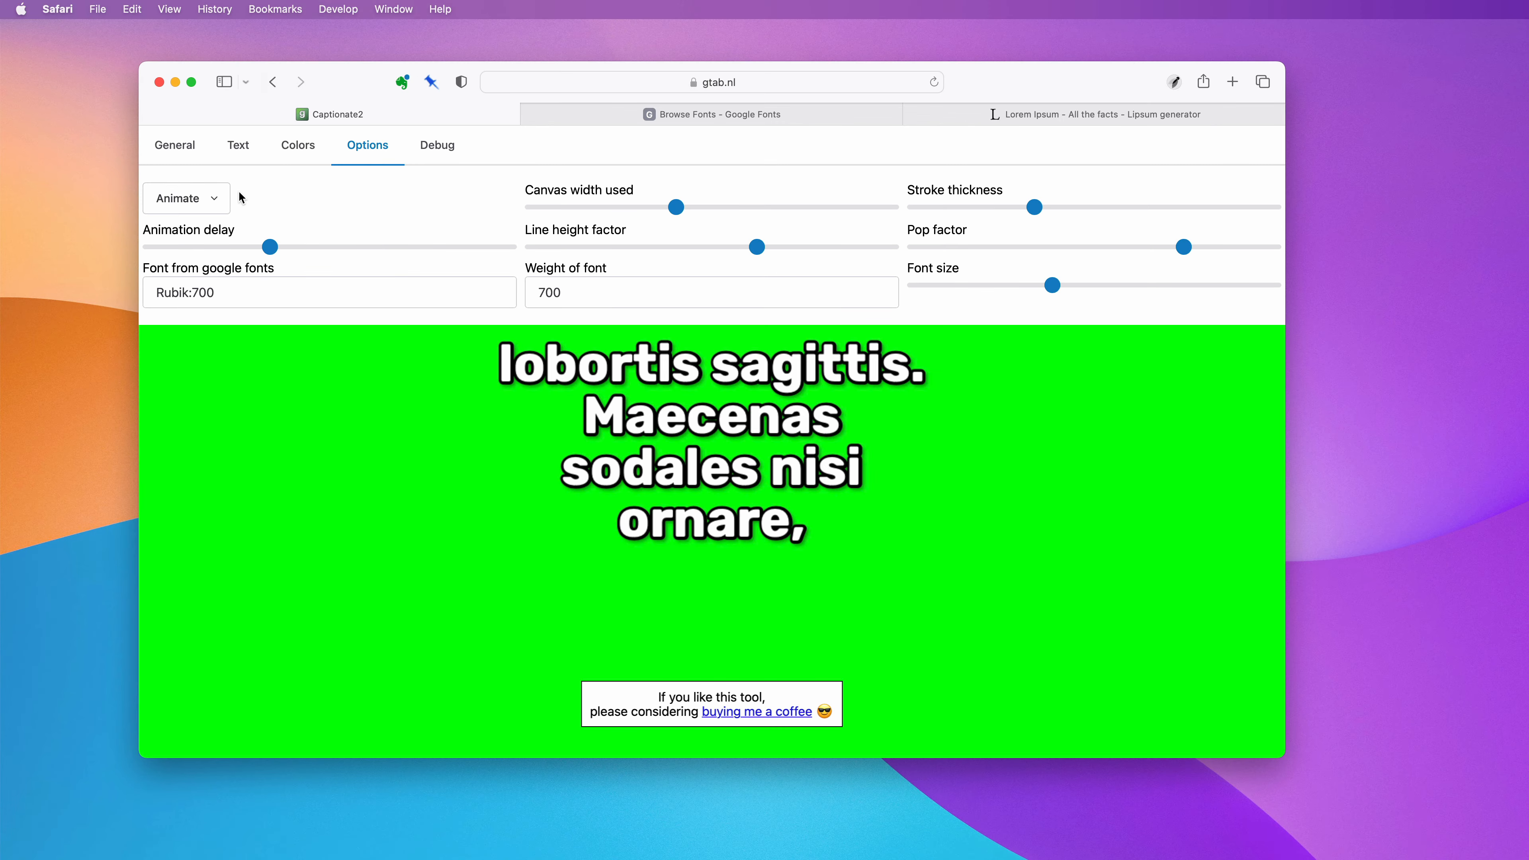
pyautogui.click(721, 115)
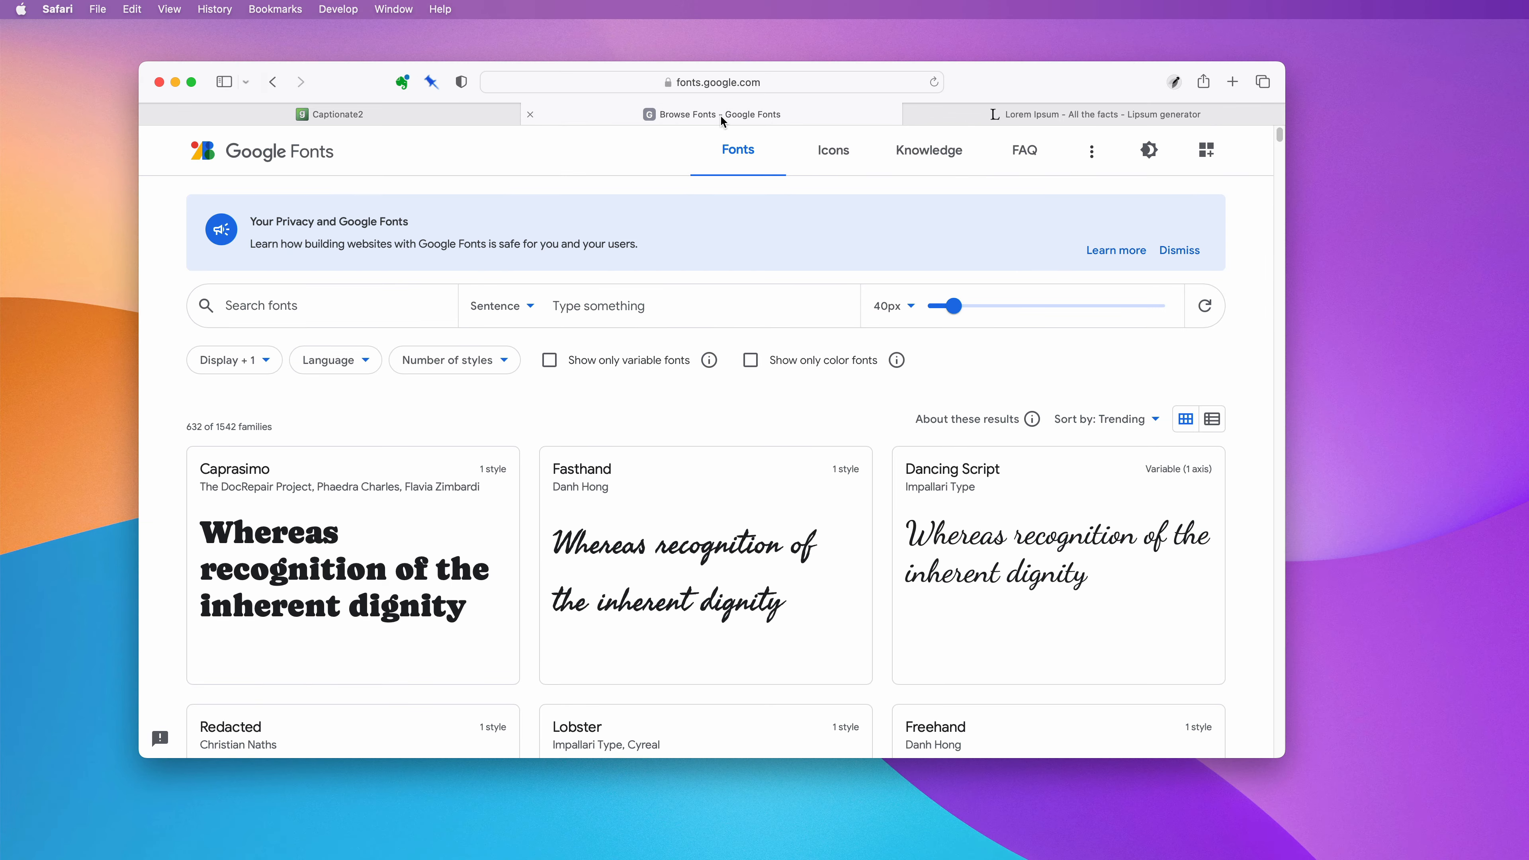
pyautogui.scroll(-10, 411, 456)
pyautogui.scroll(-1, 412, 456)
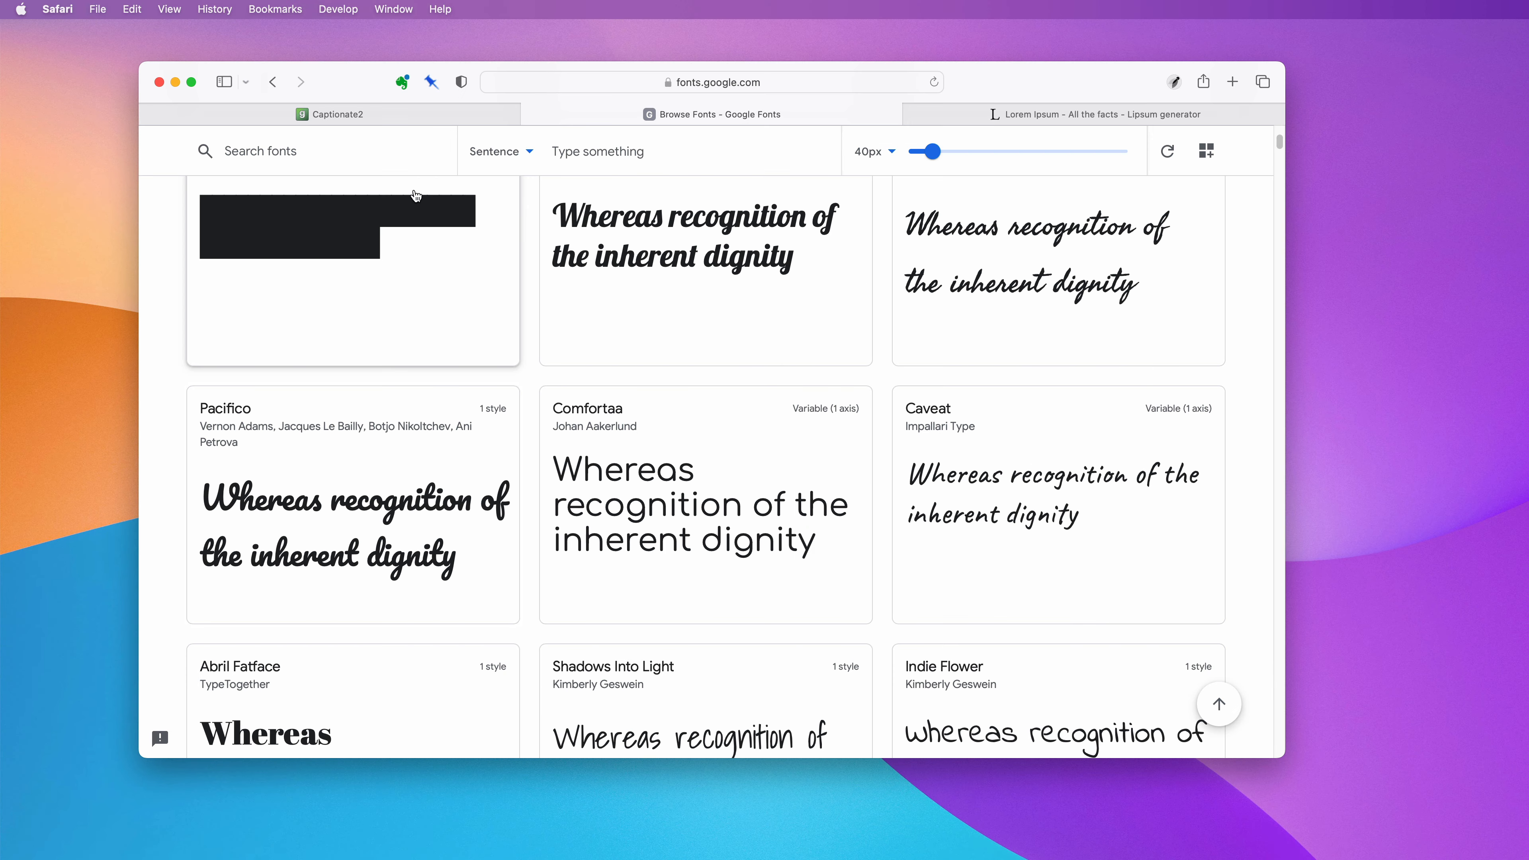
# Step: Set the caption's Google font to Pacifico and play the animation with it
pyautogui.click(346, 115)
pyautogui.moveTo(241, 291); pyautogui.dragTo(132, 292)
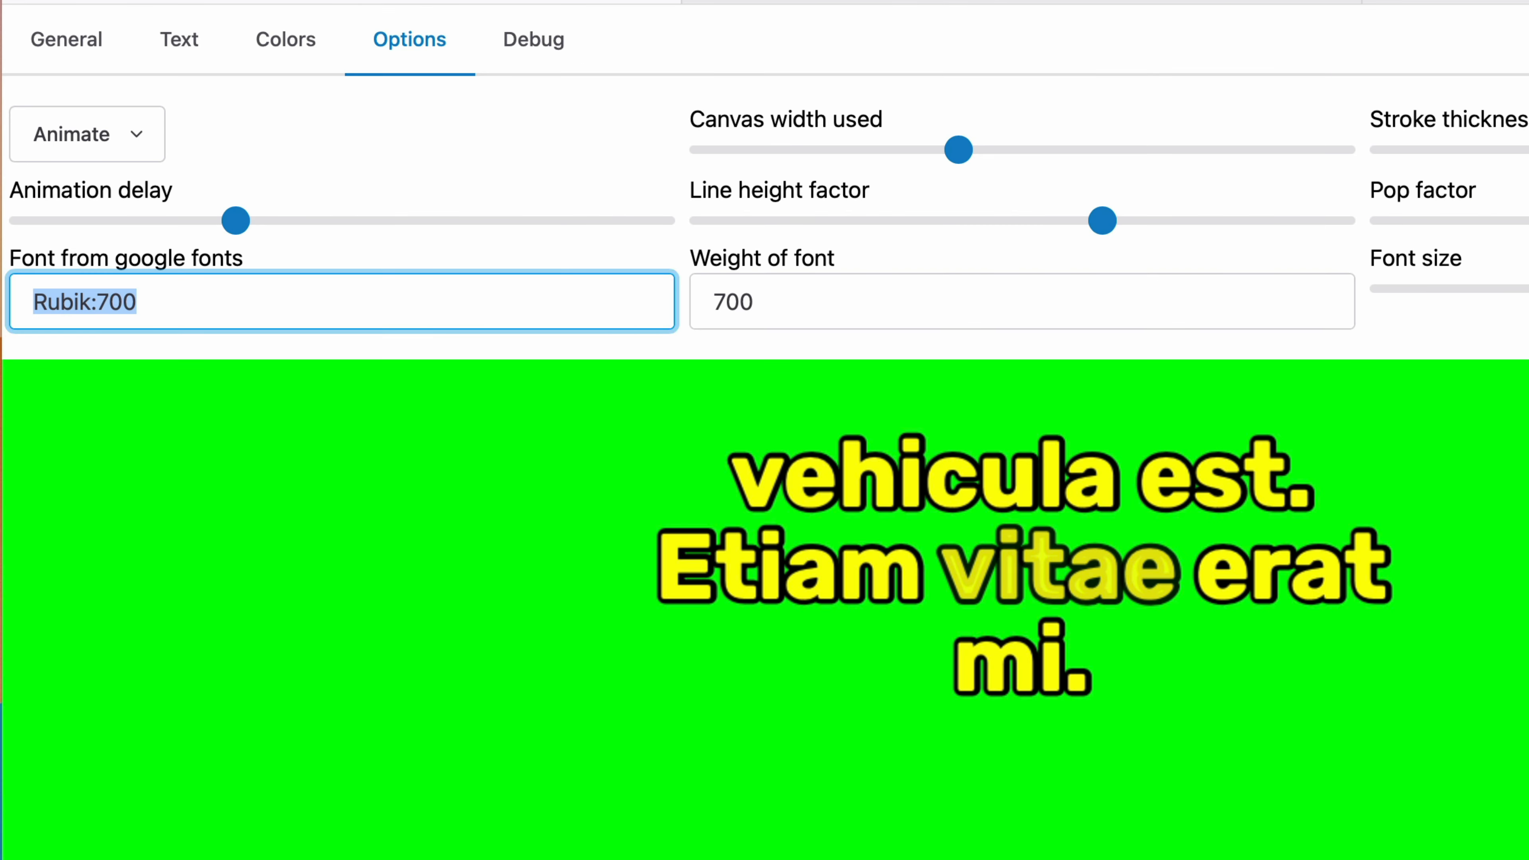
pyautogui.write('Pac')
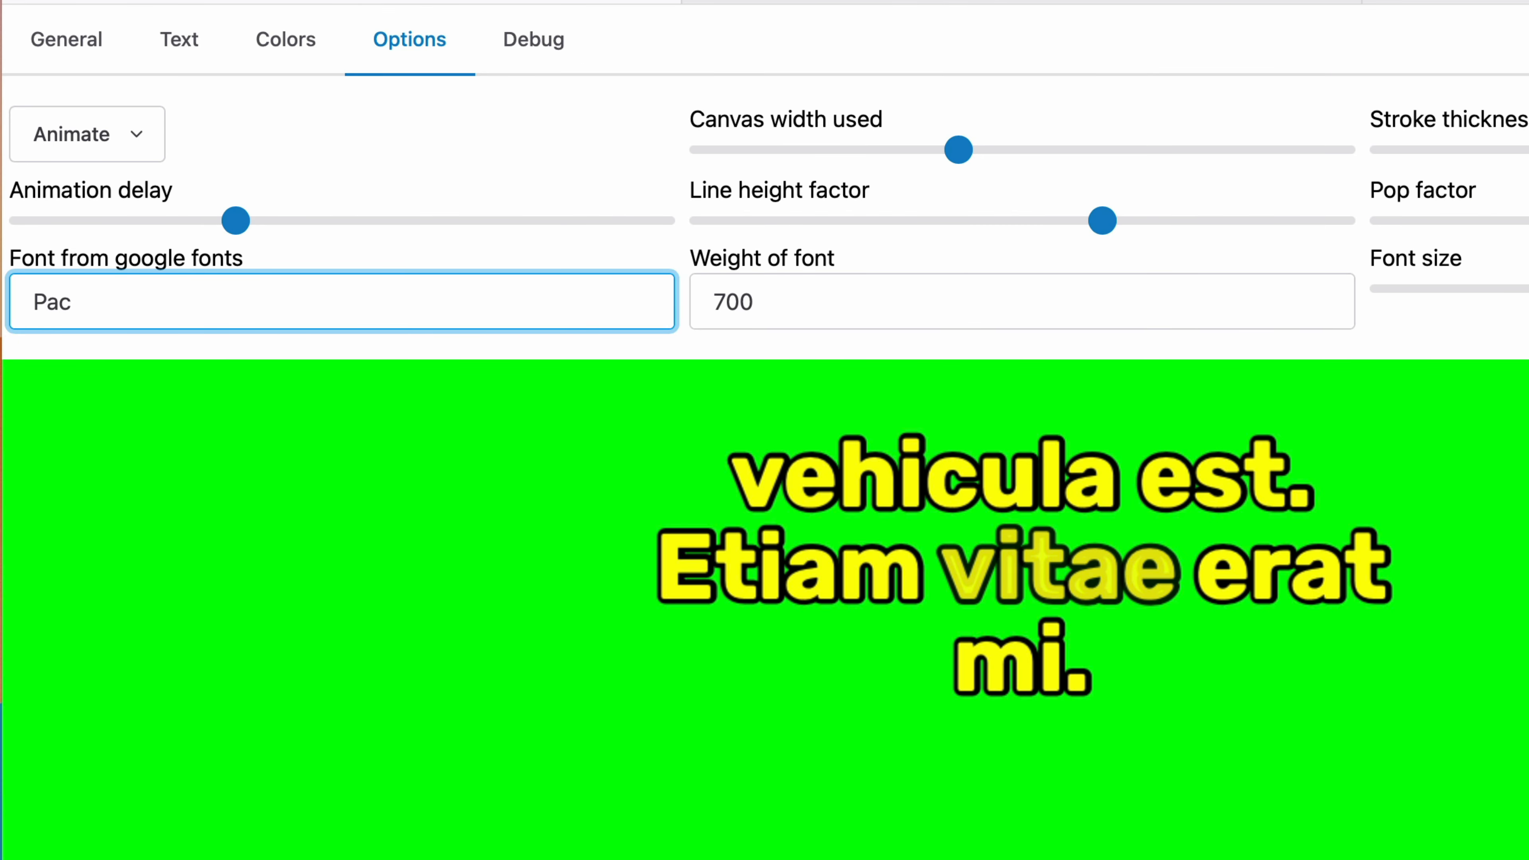
pyautogui.write('ifico')
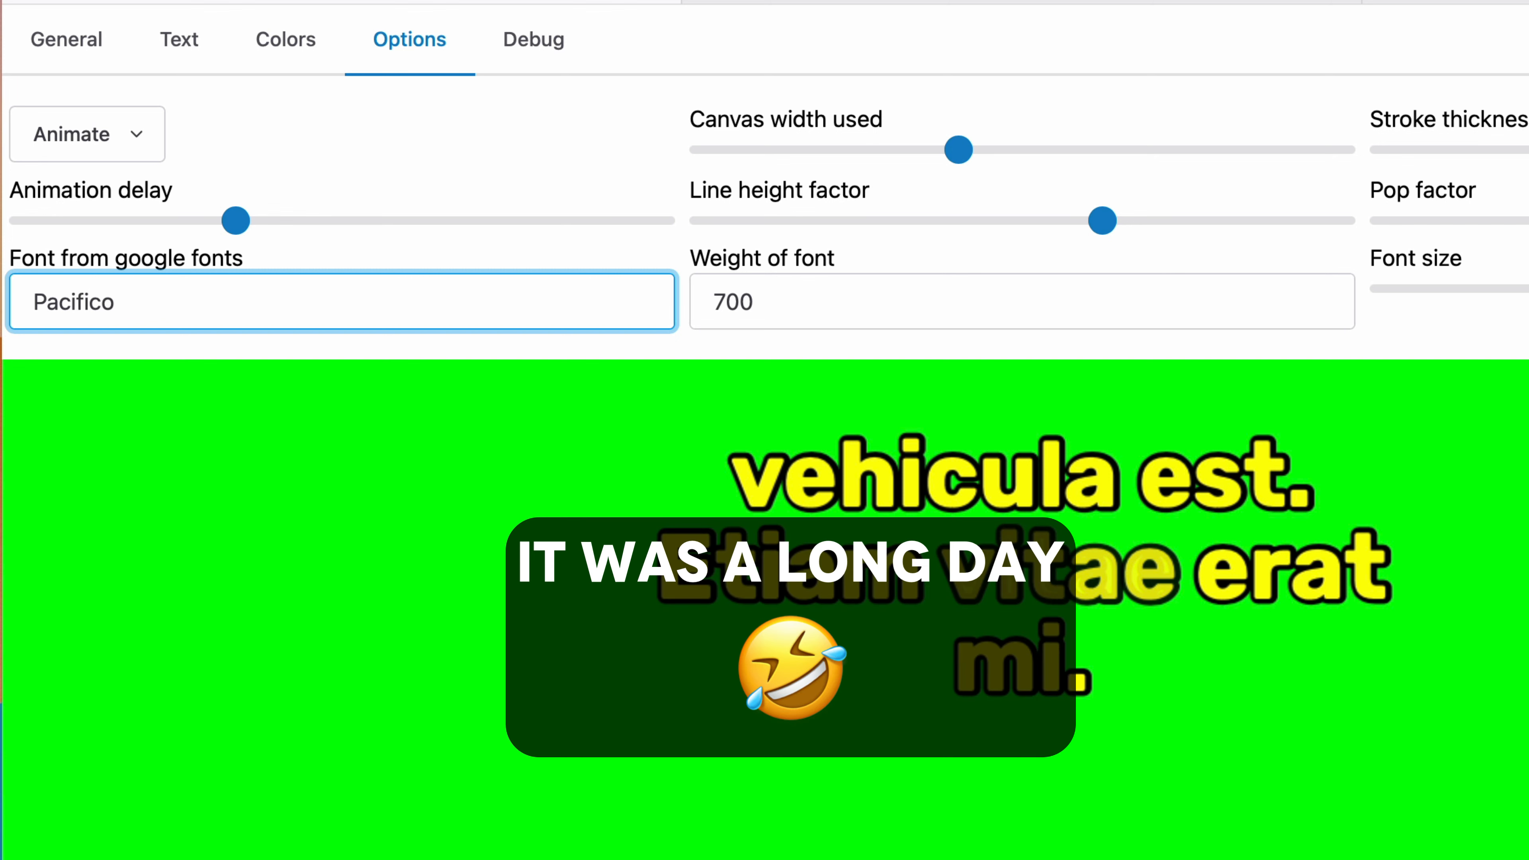
pyautogui.click(66, 39)
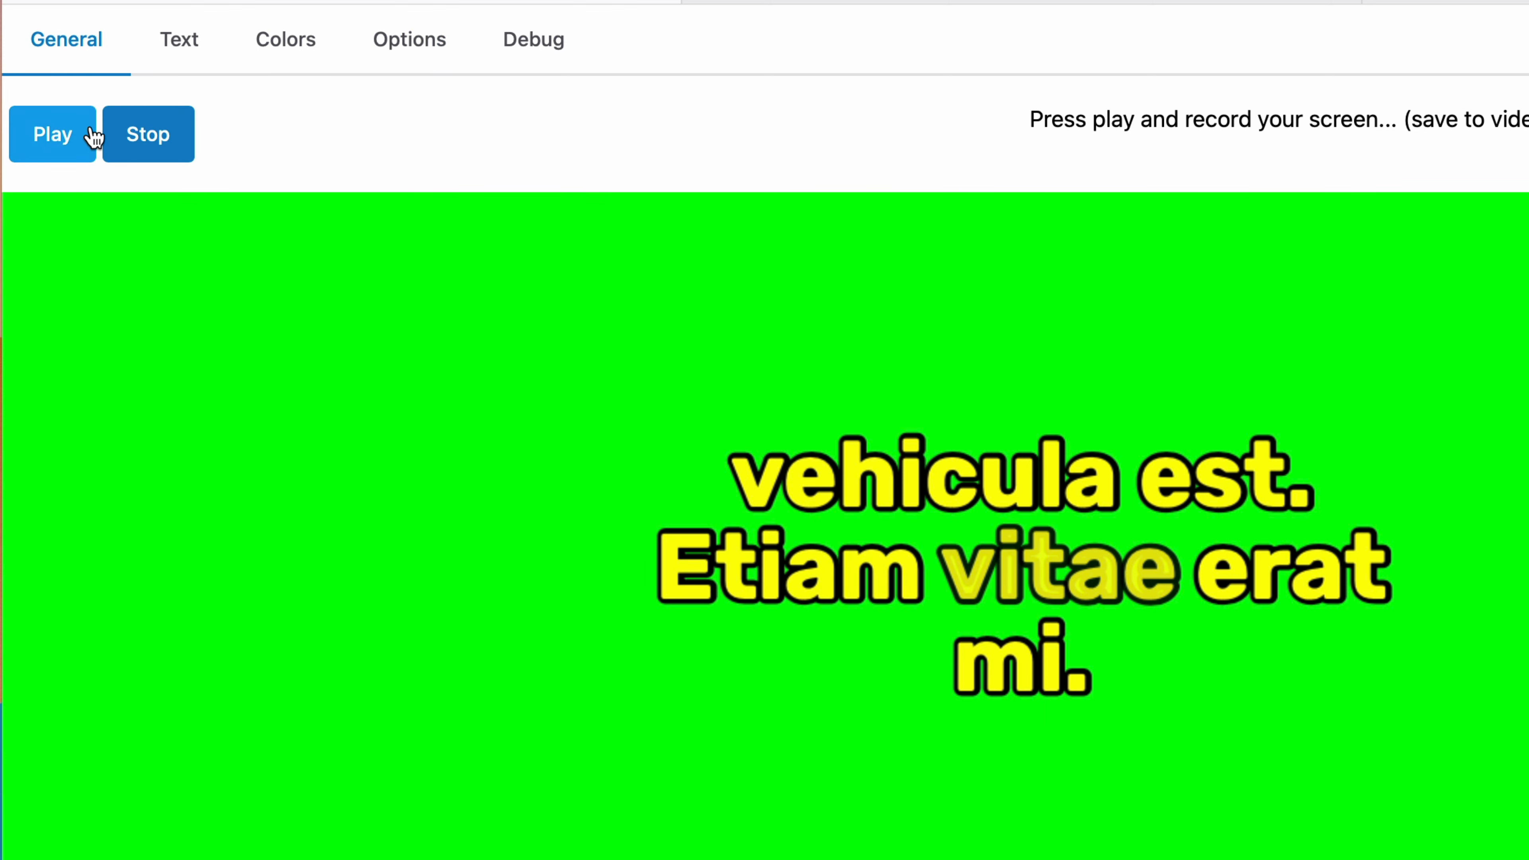
pyautogui.click(80, 142)
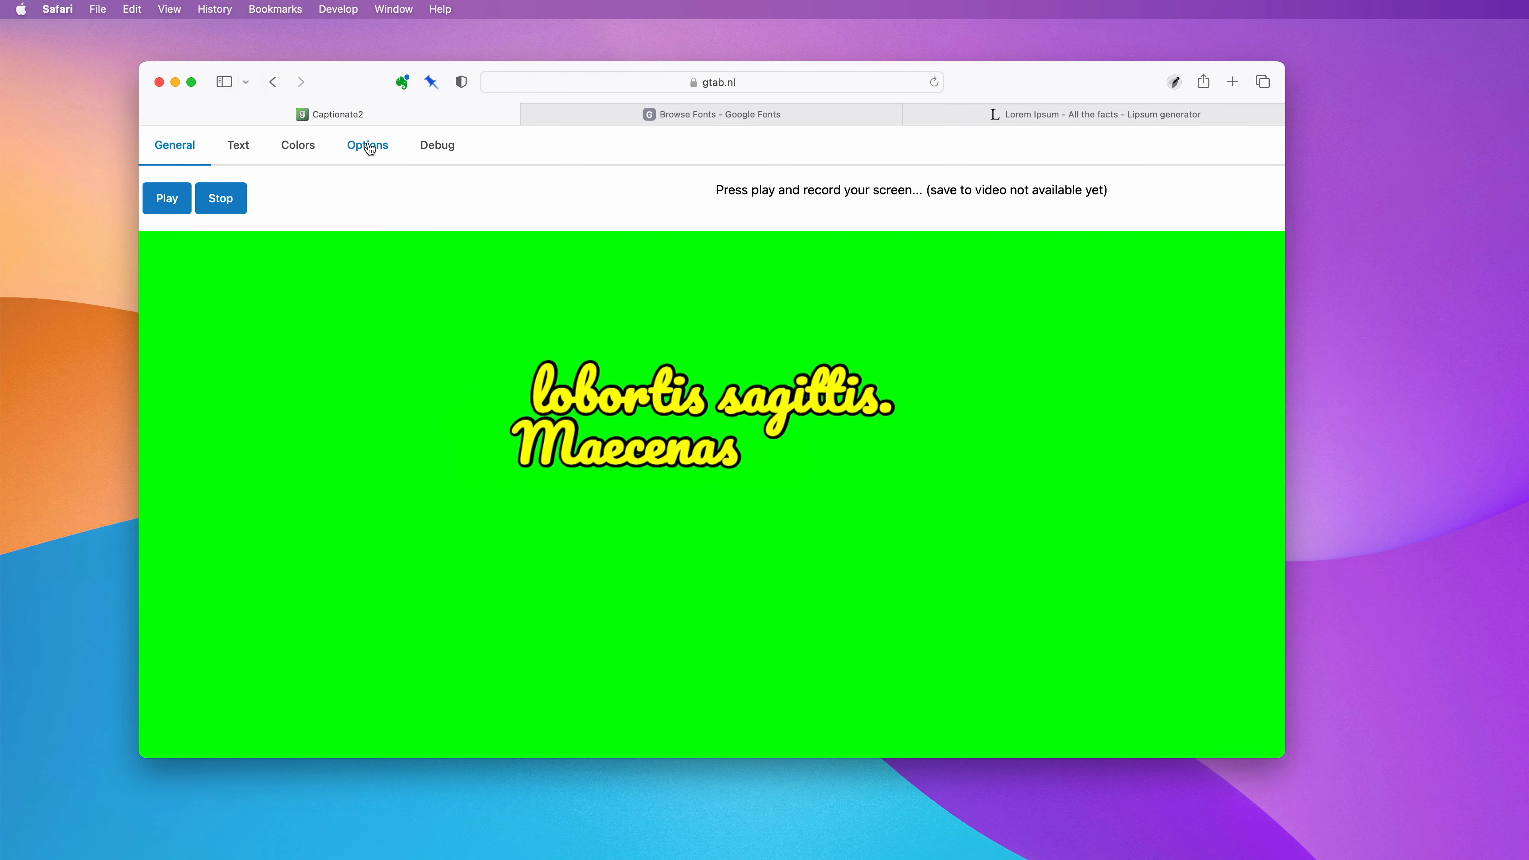
# Step: Start a screen recording limited to the green caption canvas
pyautogui.press('super+shift+5')
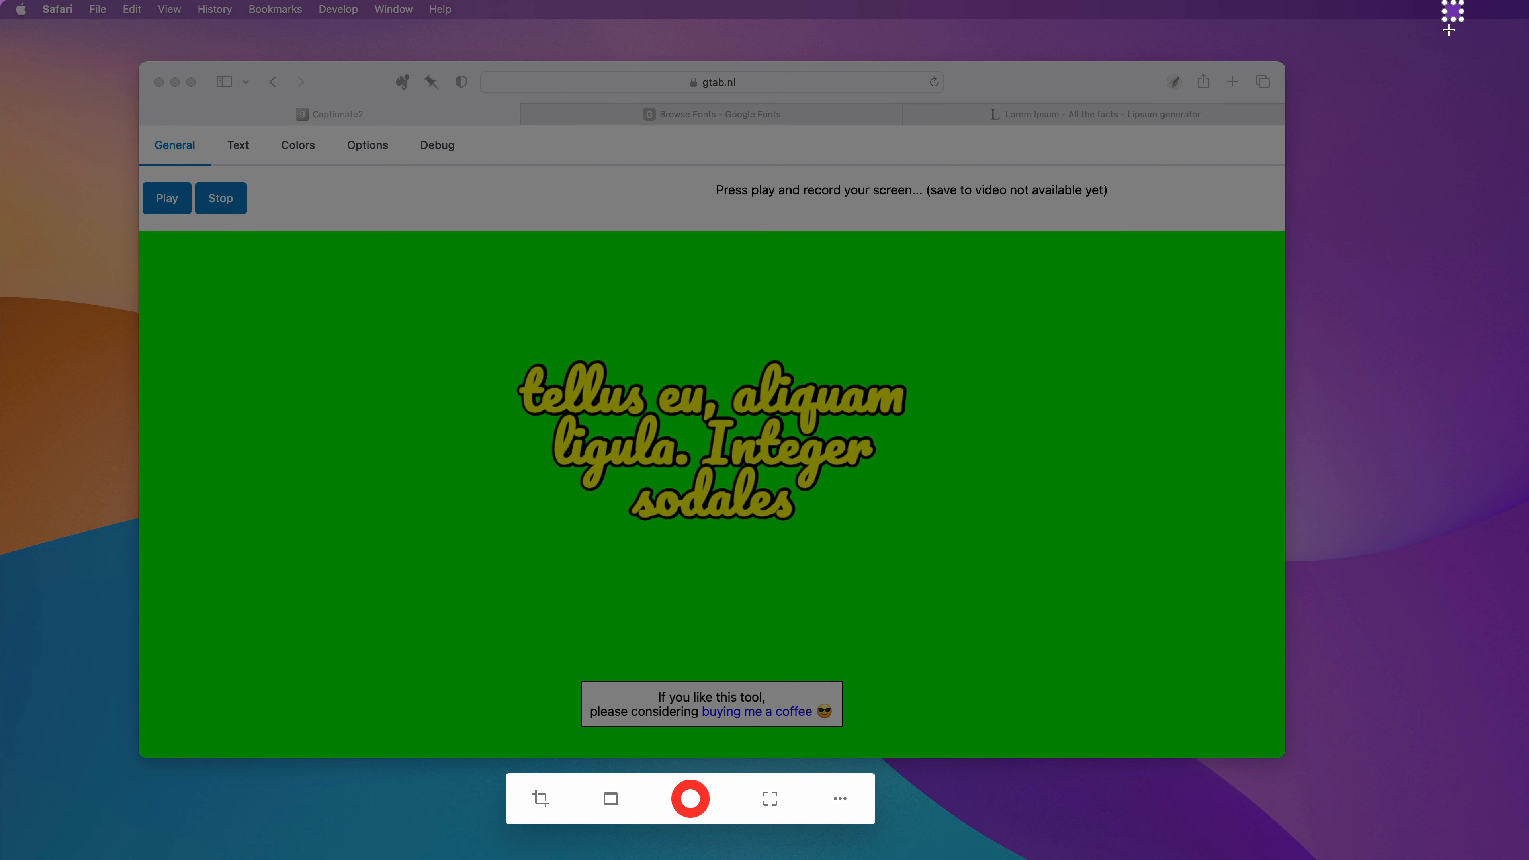
pyautogui.moveTo(1453, 12); pyautogui.dragTo(1277, 746)
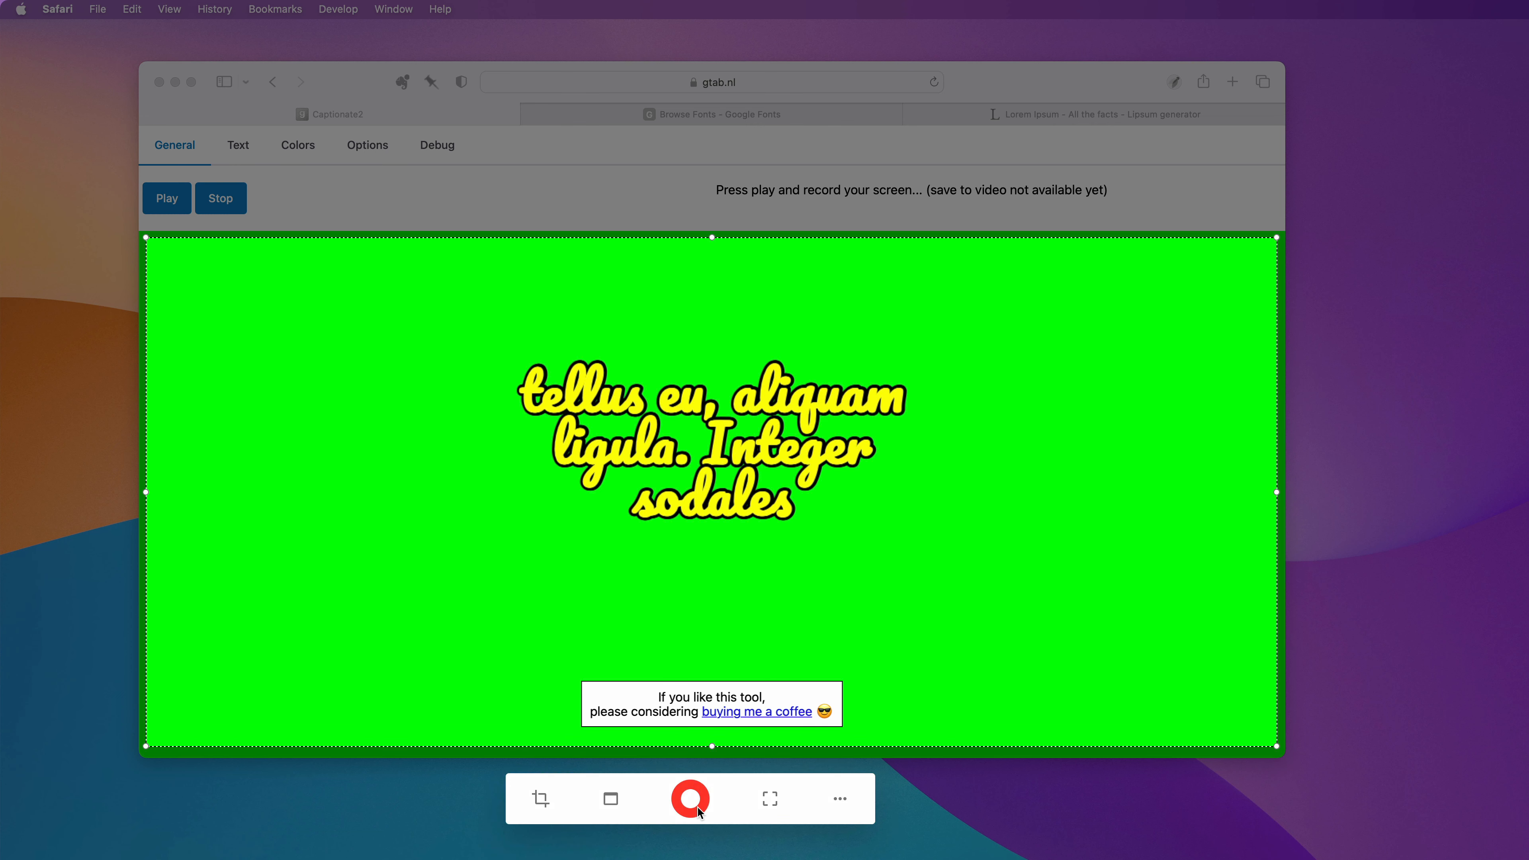
pyautogui.click(693, 795)
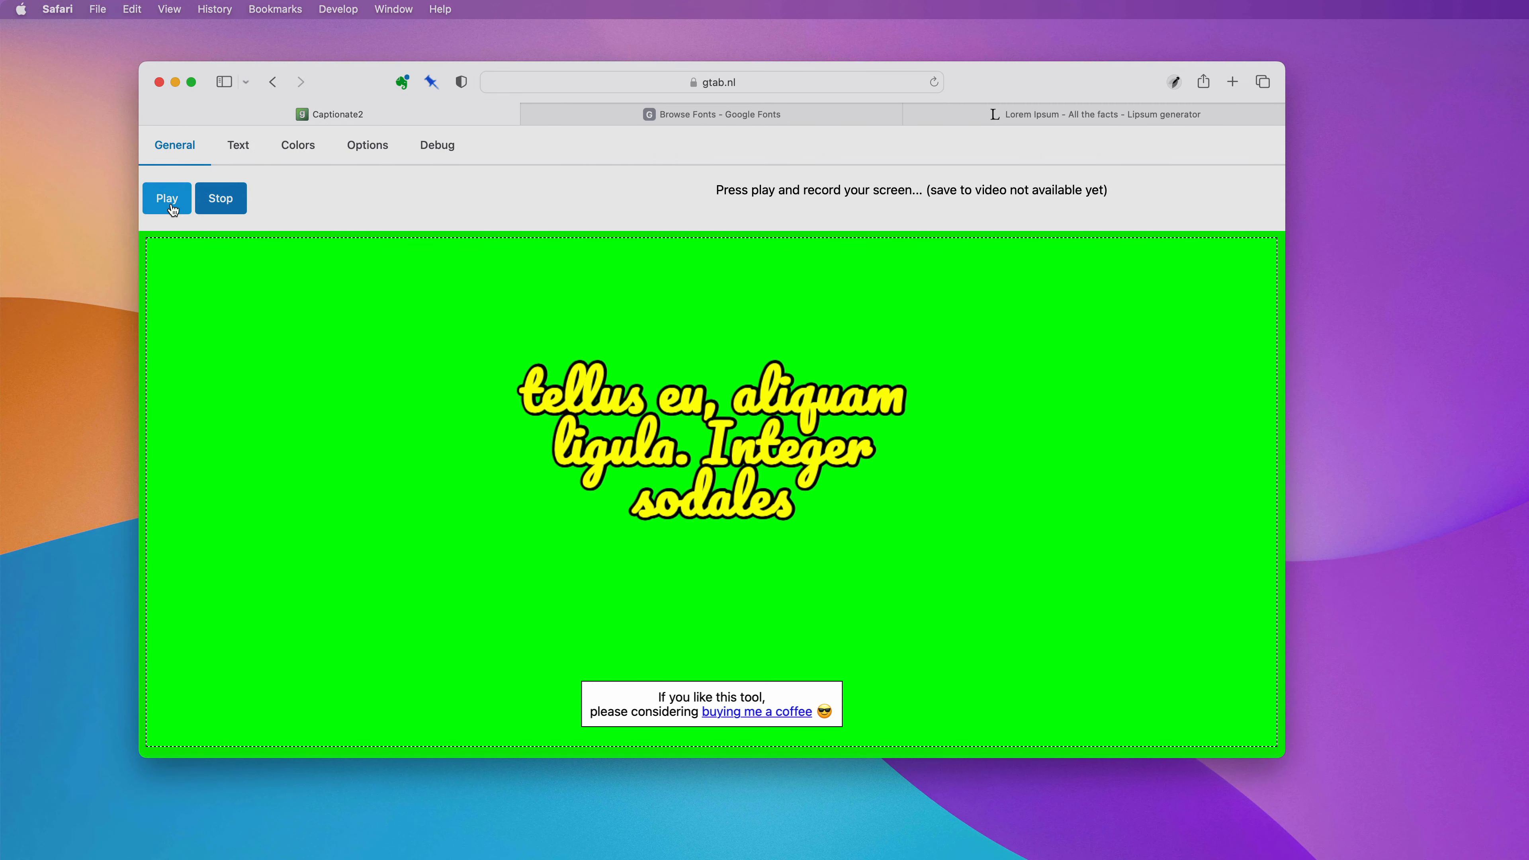
# Step: Play and stop the caption animation while recording, and start converting the recording to MP4 (H264) with the save-to-disk option
pyautogui.click(172, 208)
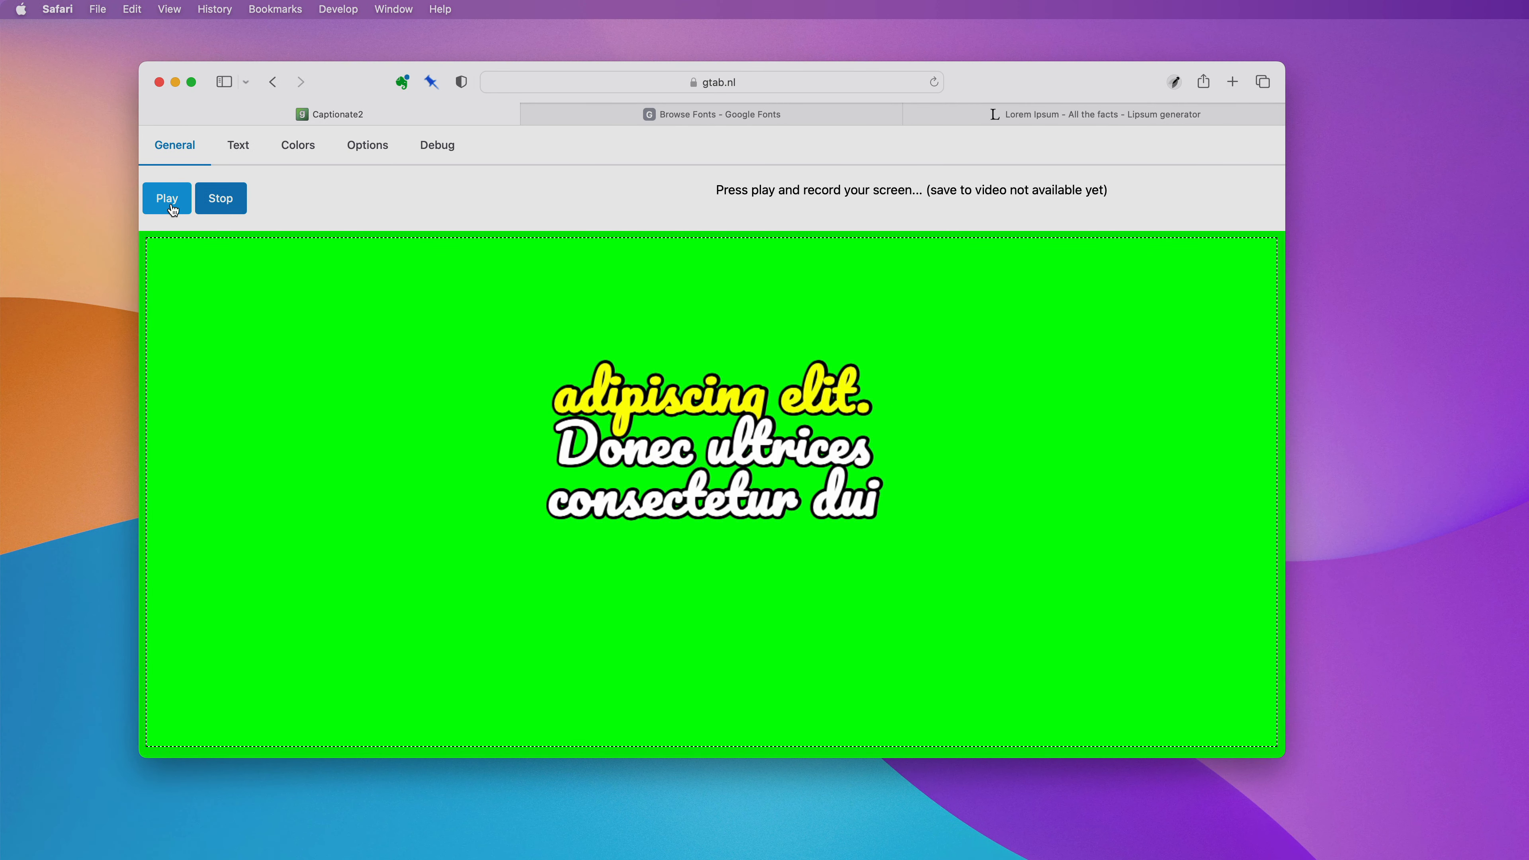
pyautogui.click(225, 207)
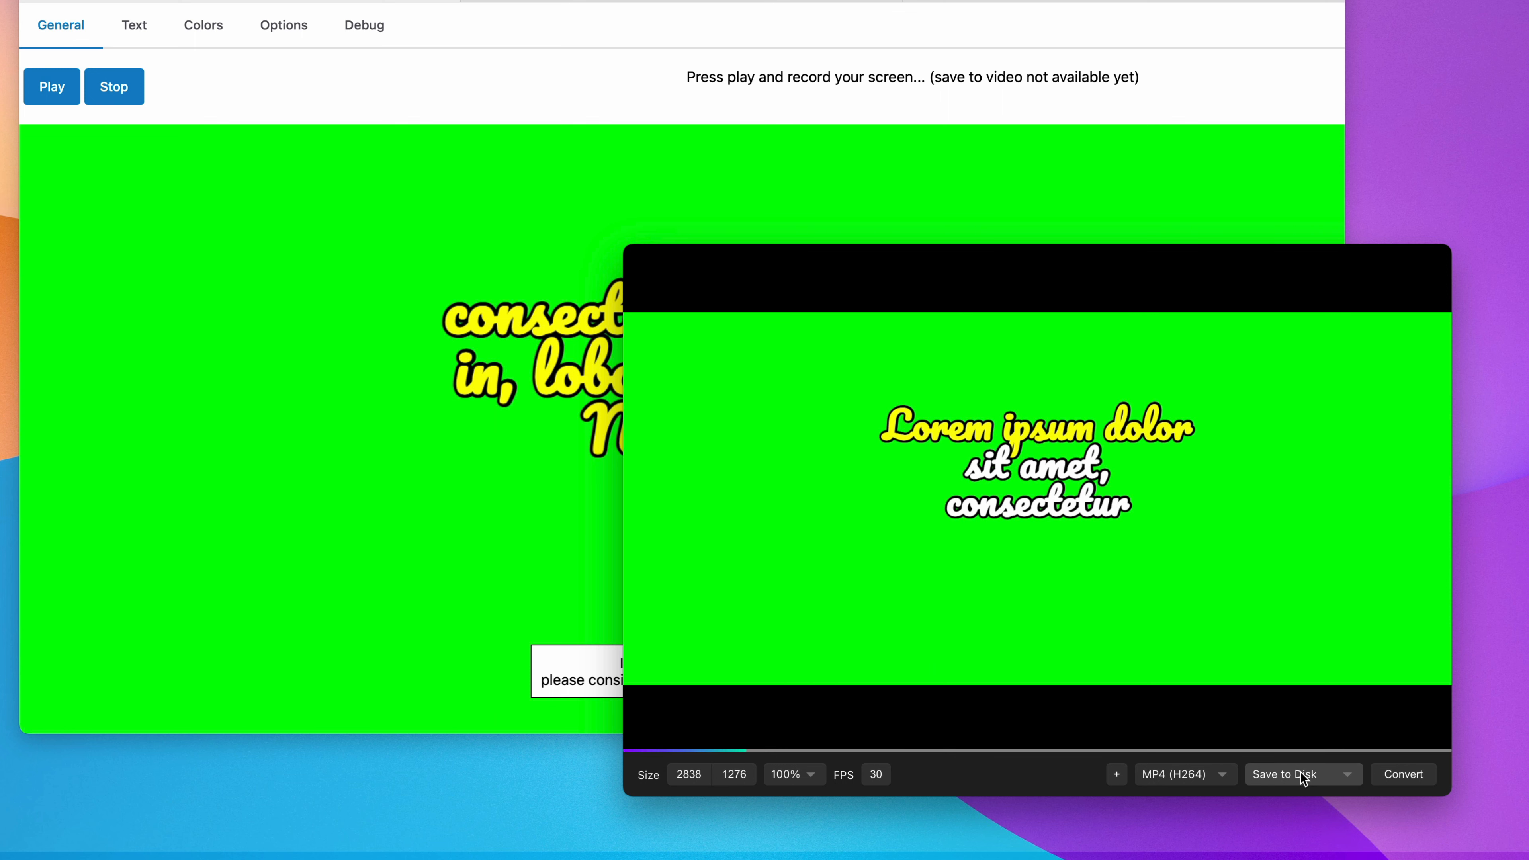
pyautogui.click(1418, 777)
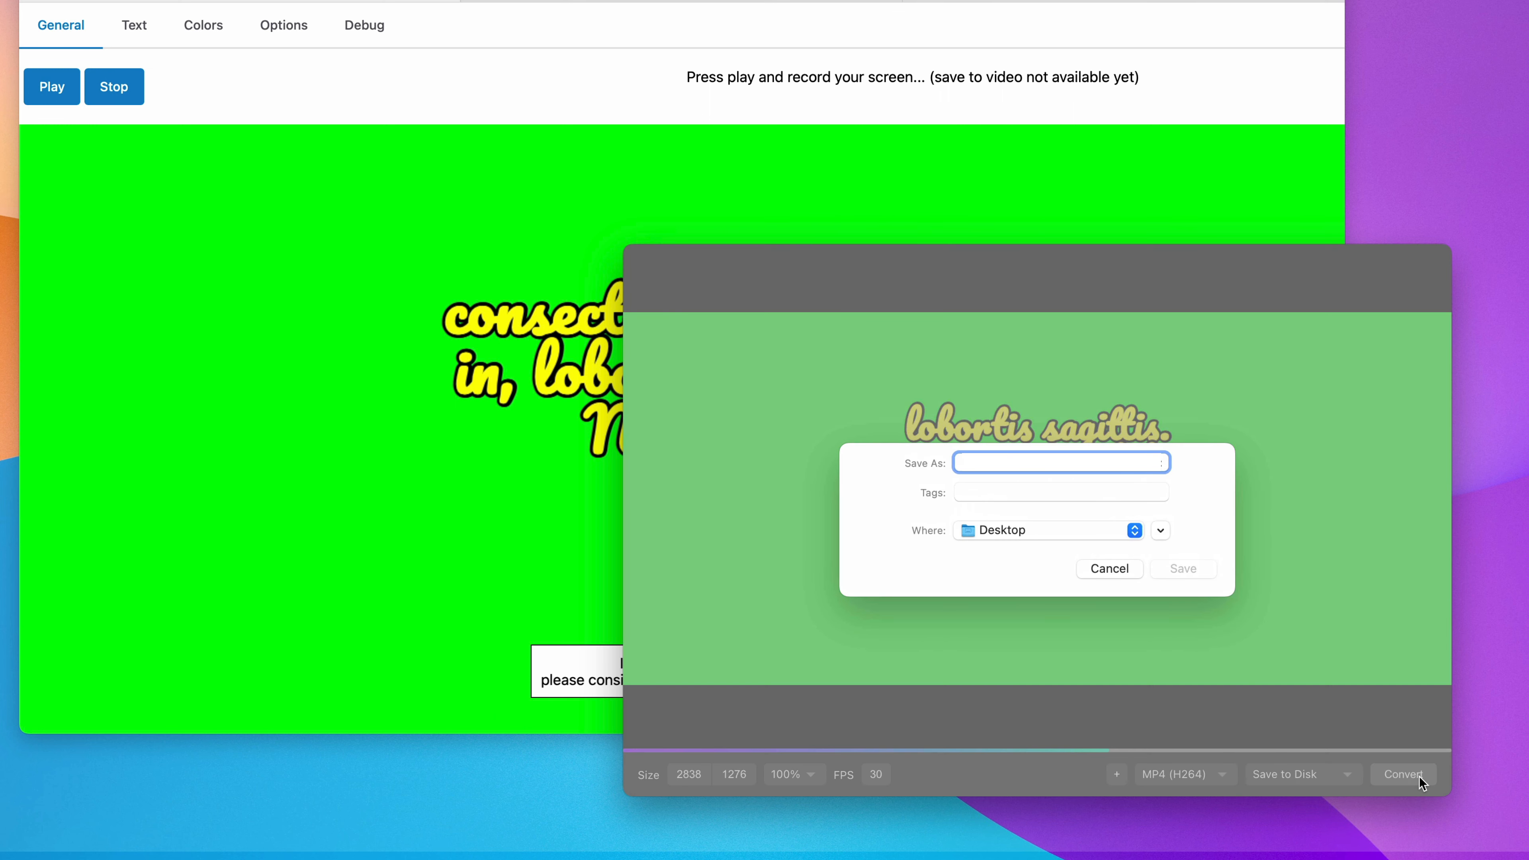
pyautogui.click(1098, 566)
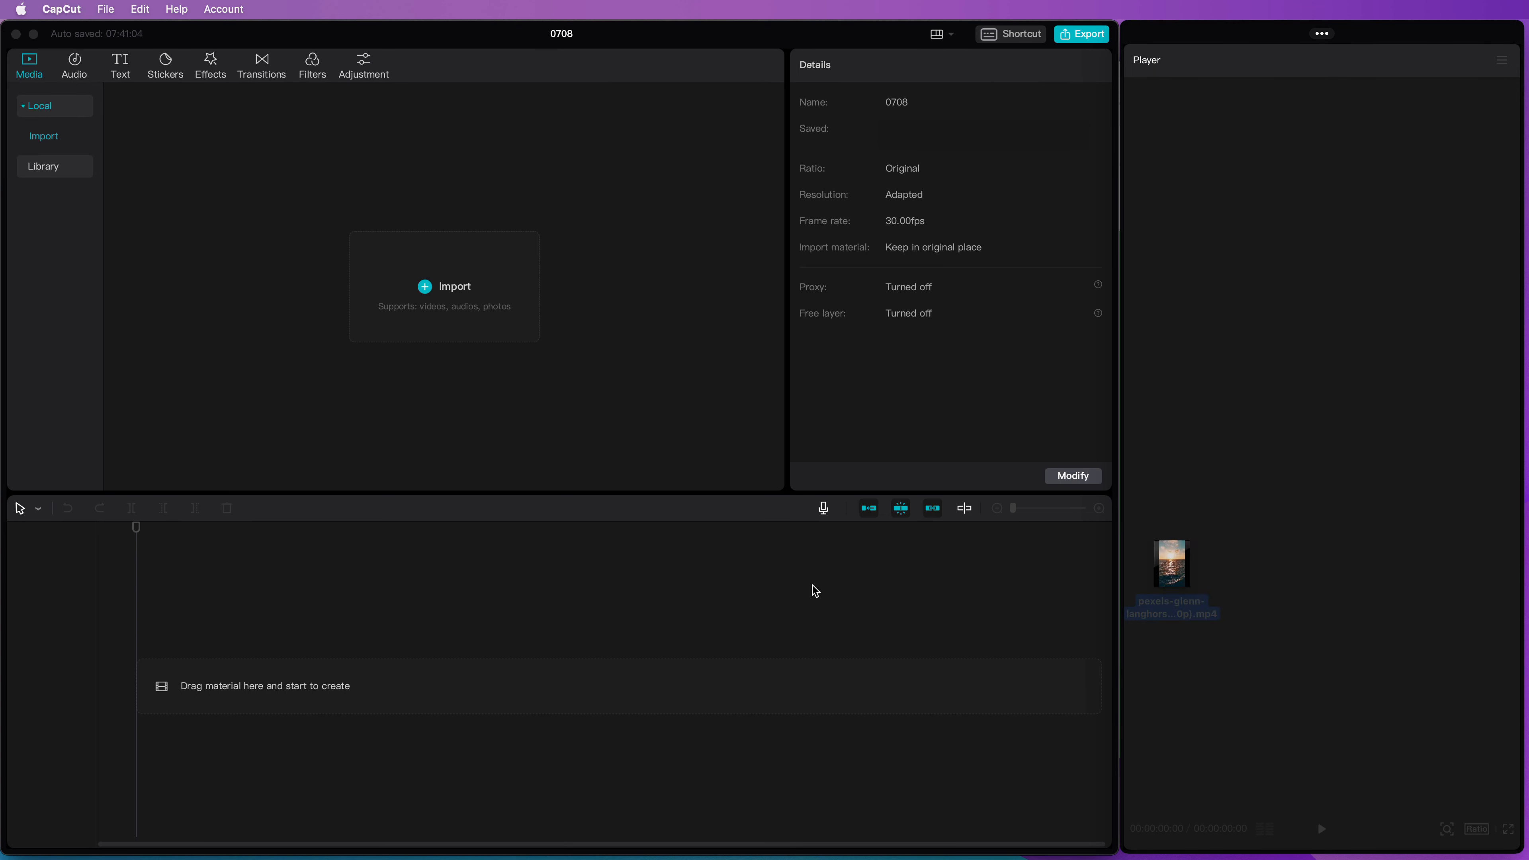
# Step: In CapCut, place the vertical sunset sea video on the timeline and the green-screen caption recording on a track above it
pyautogui.moveTo(815, 591); pyautogui.dragTo(308, 670)
pyautogui.moveTo(1524, 582); pyautogui.dragTo(349, 618)
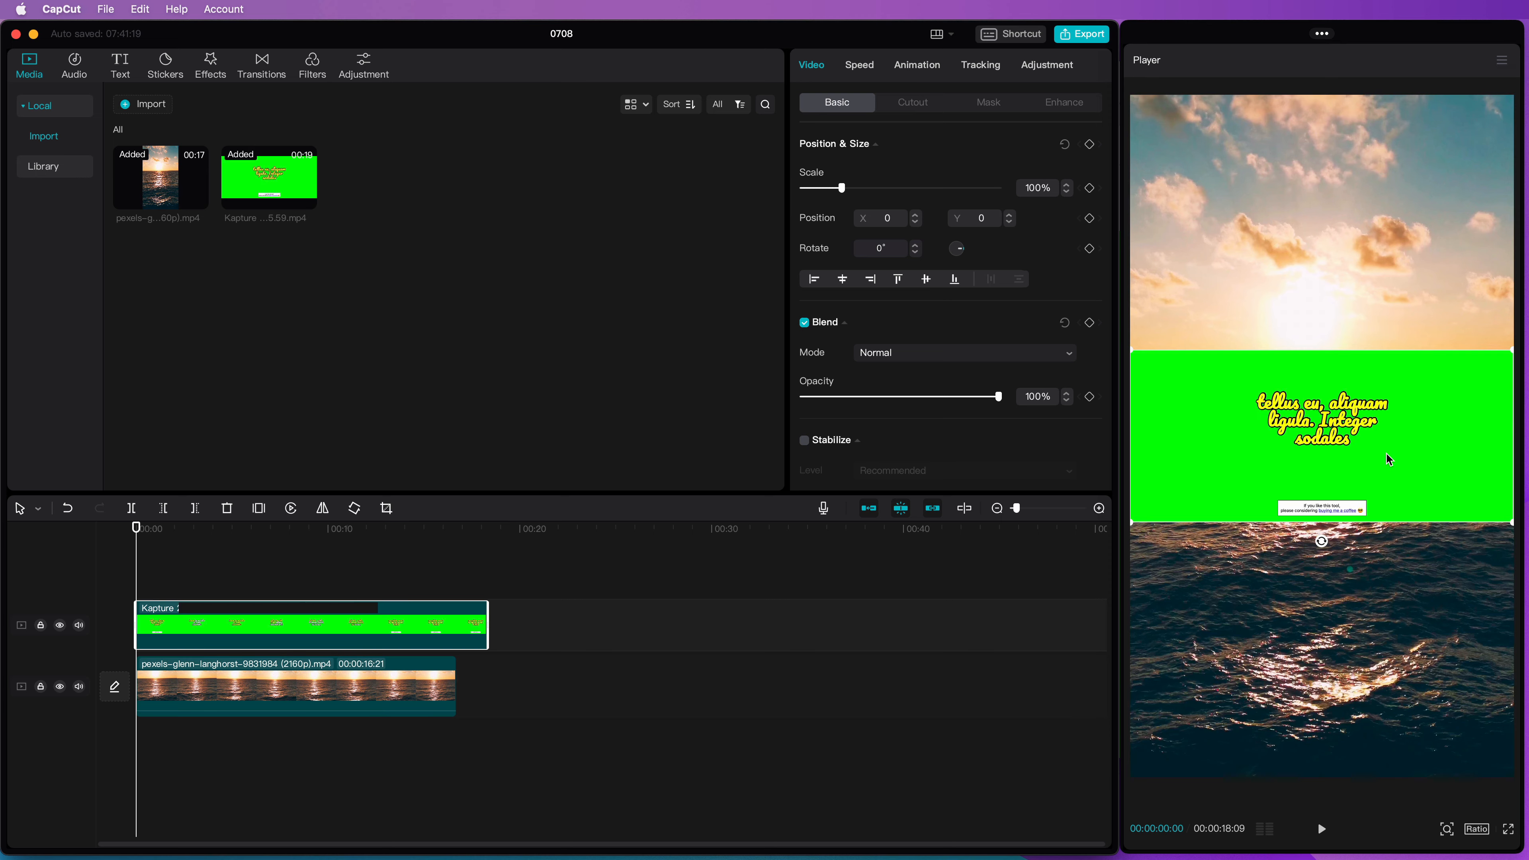
# Step: Trim the end of the green caption clip at about 9 seconds
pyautogui.click(360, 553)
pyautogui.moveTo(361, 553); pyautogui.dragTo(314, 570)
pyautogui.click(194, 508)
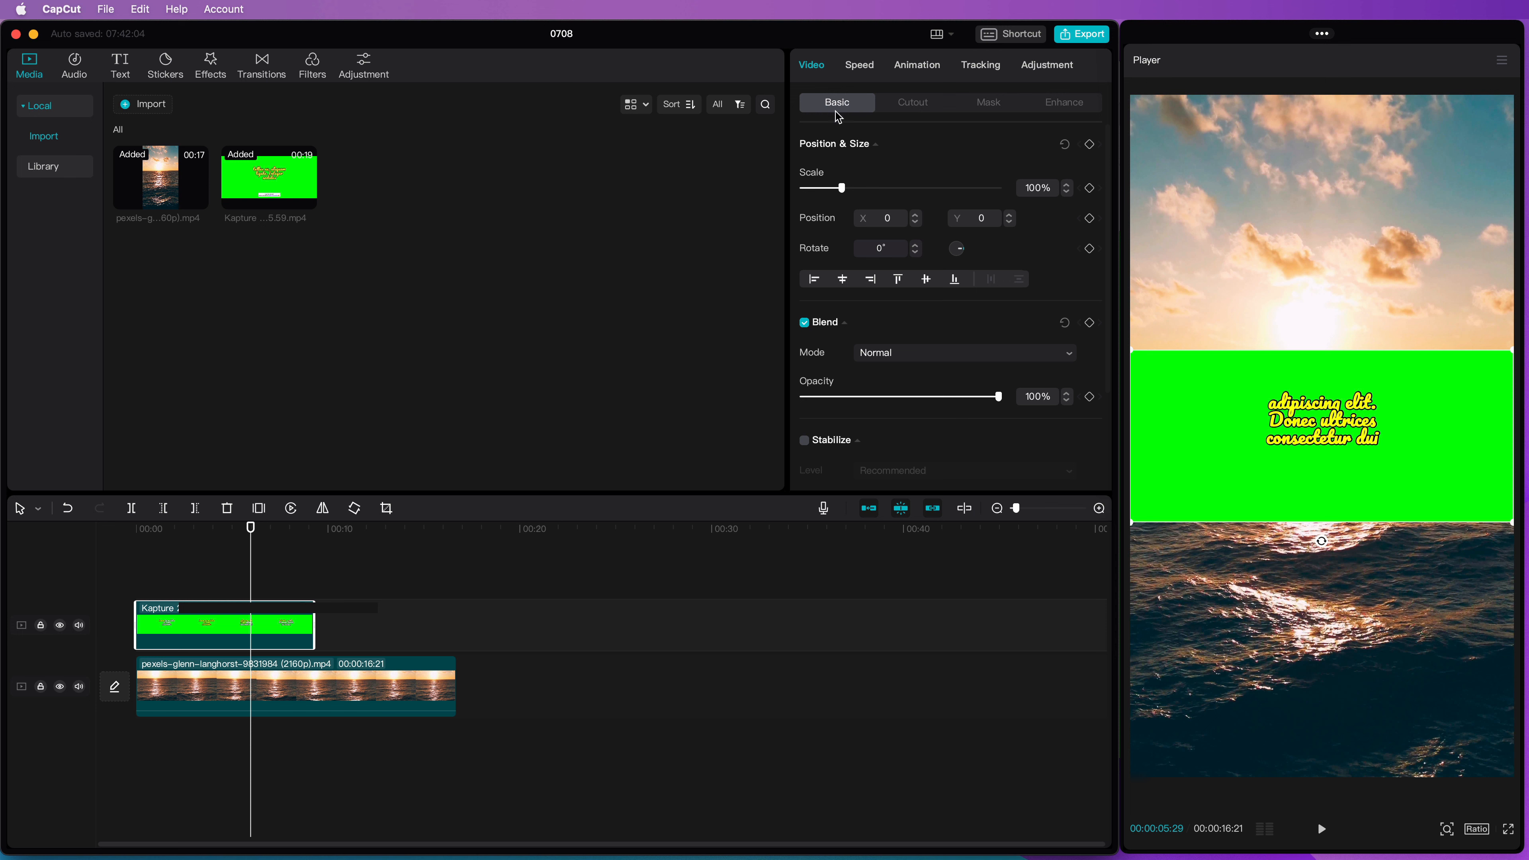
# Step: Scale the caption clip to 267% and move it down in the frame to about X -33, Y -955
pyautogui.moveTo(850, 189); pyautogui.dragTo(908, 191)
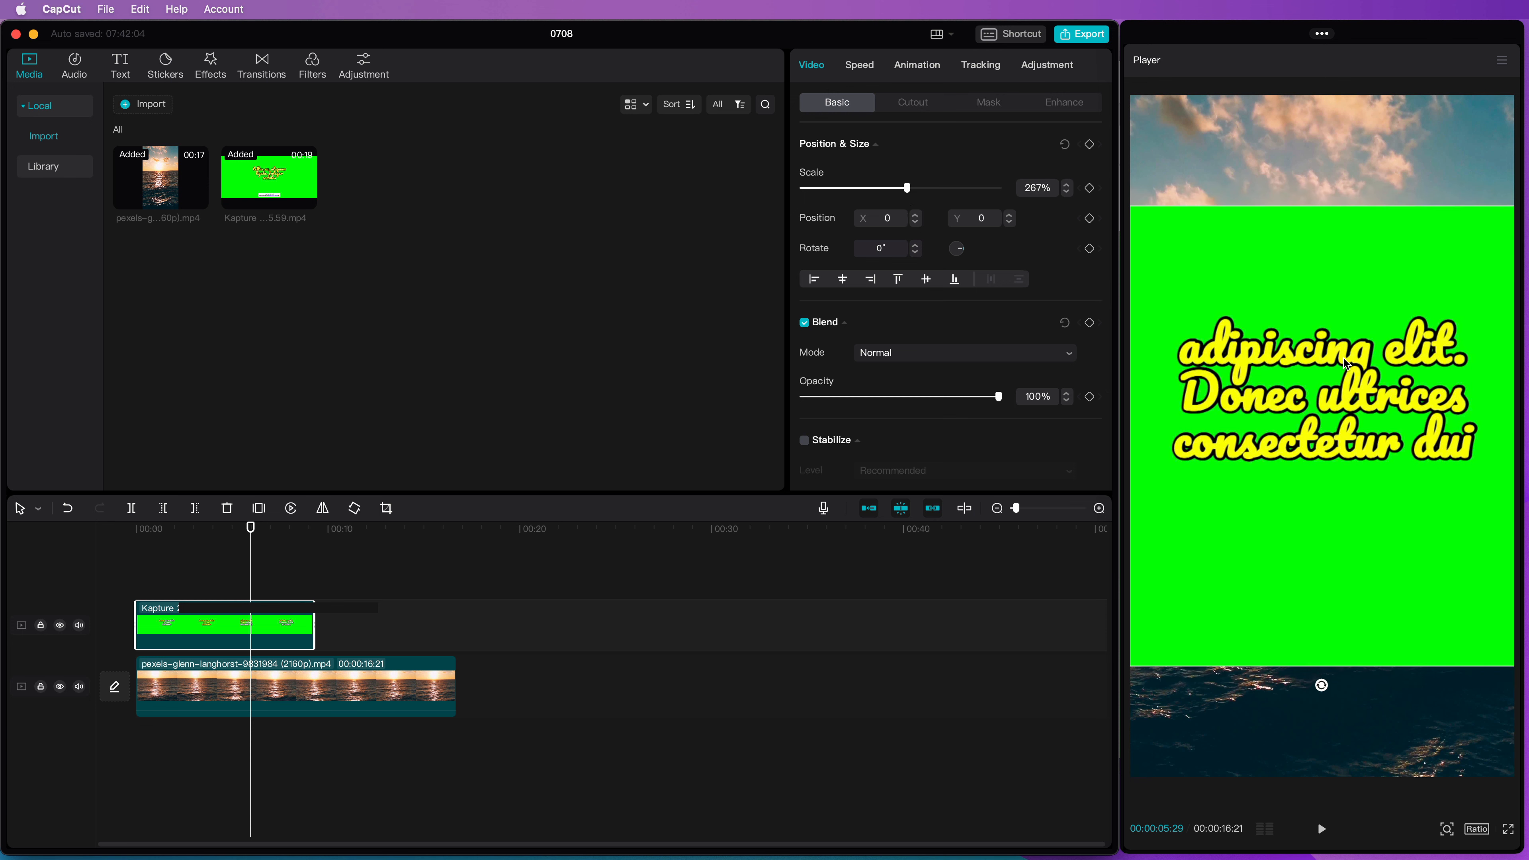
pyautogui.moveTo(1346, 363); pyautogui.dragTo(1340, 525)
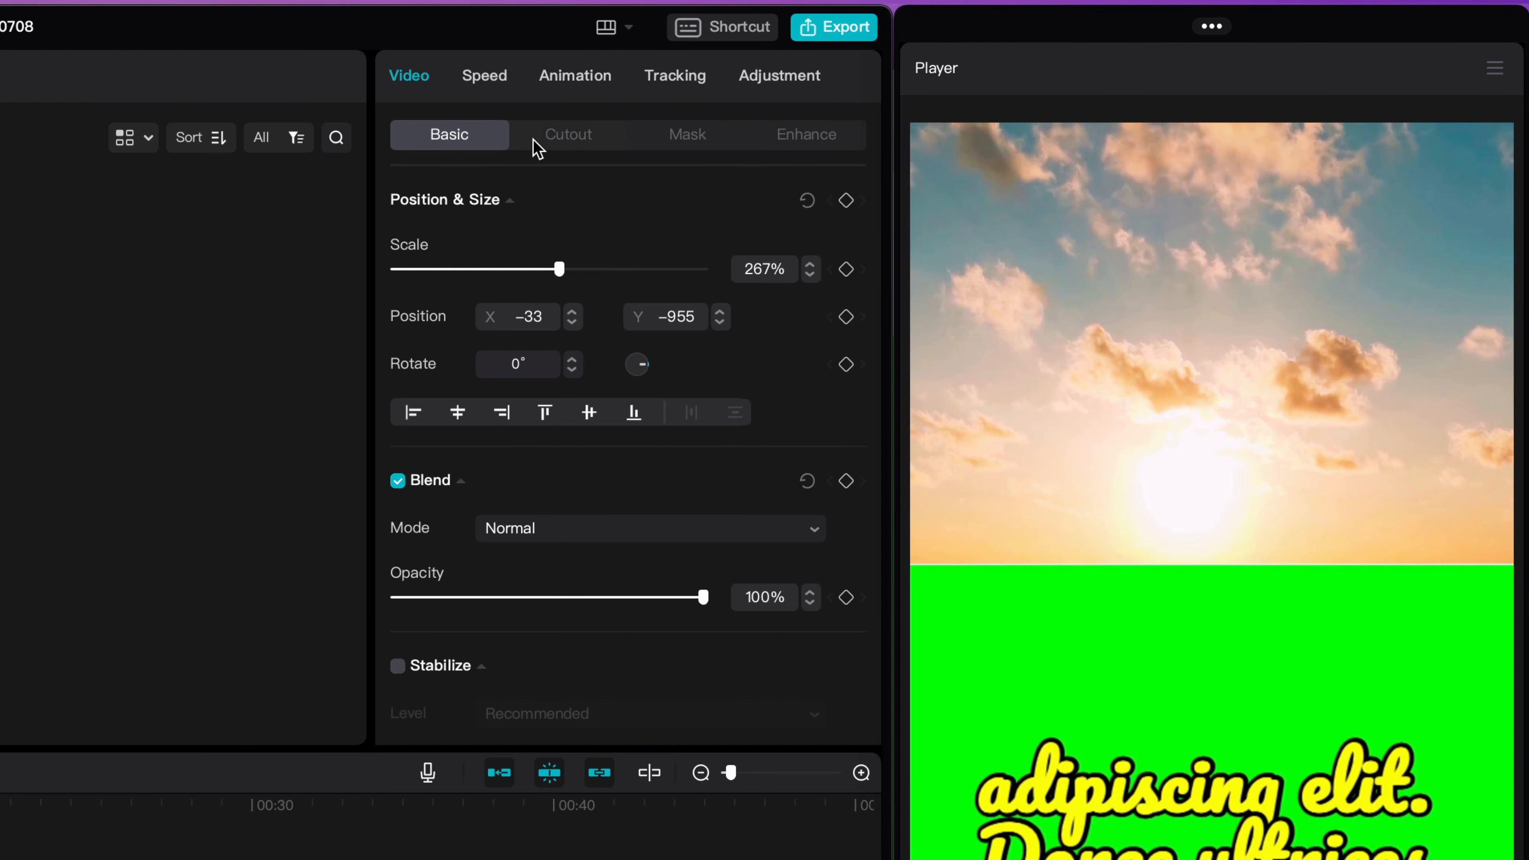
# Step: Chroma key the green background out of the caption clip with strength 100 and shadow 100
pyautogui.click(913, 102)
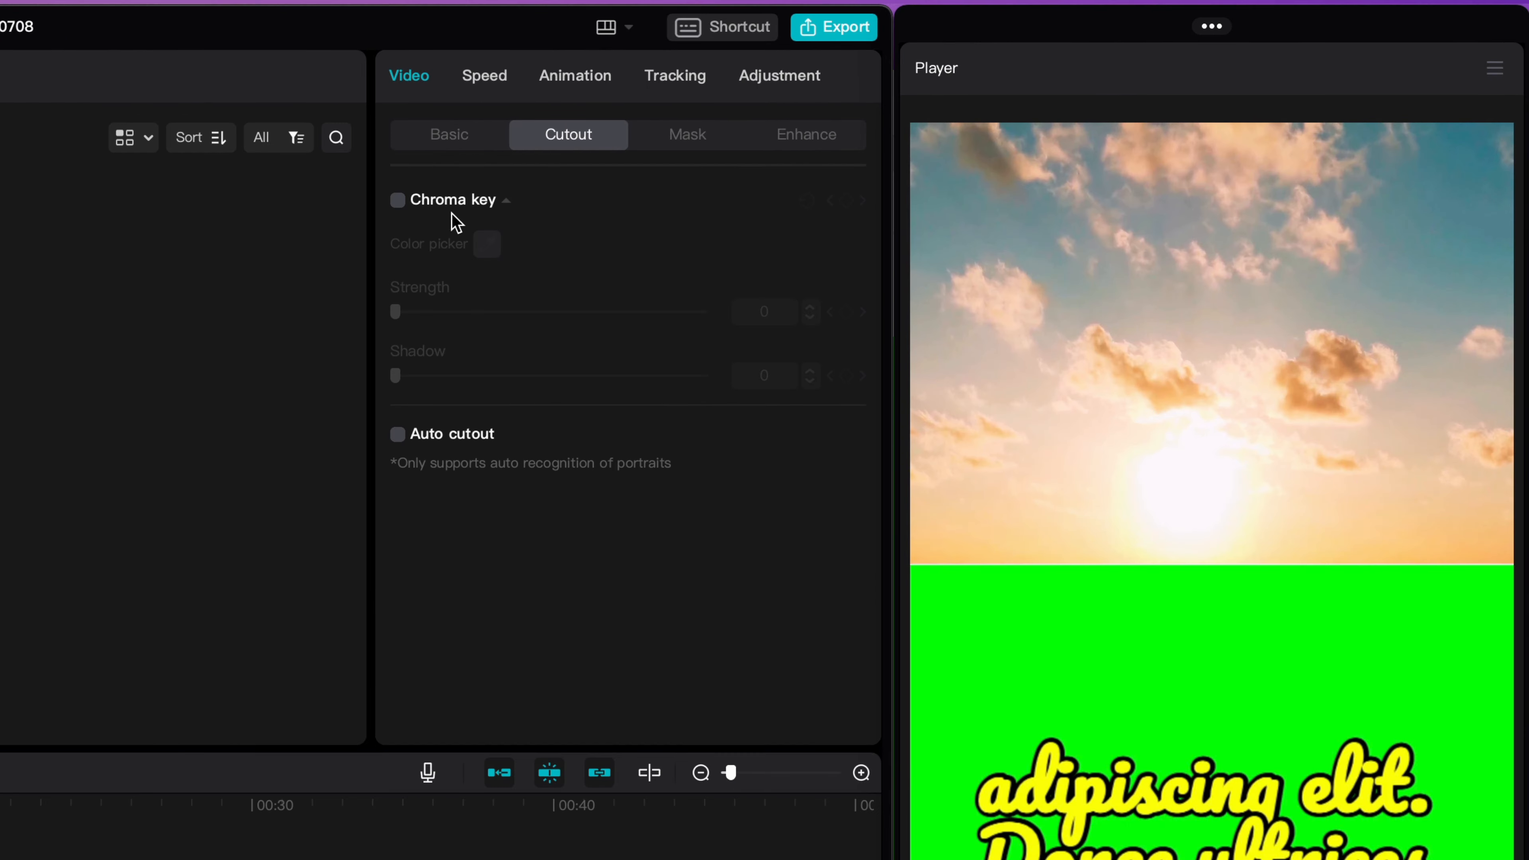
pyautogui.click(398, 200)
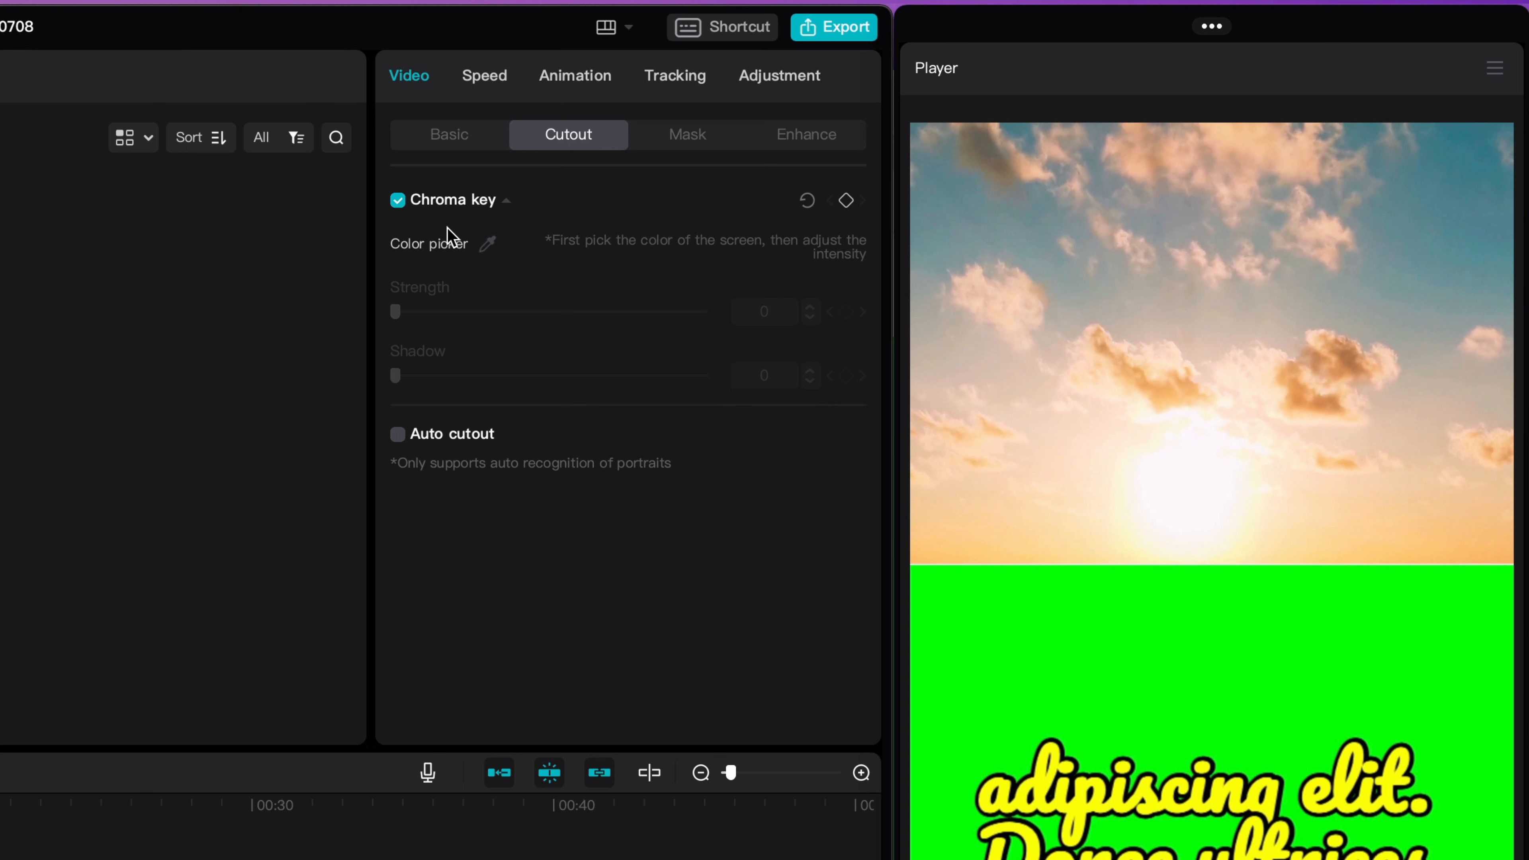
pyautogui.click(487, 244)
pyautogui.click(1074, 675)
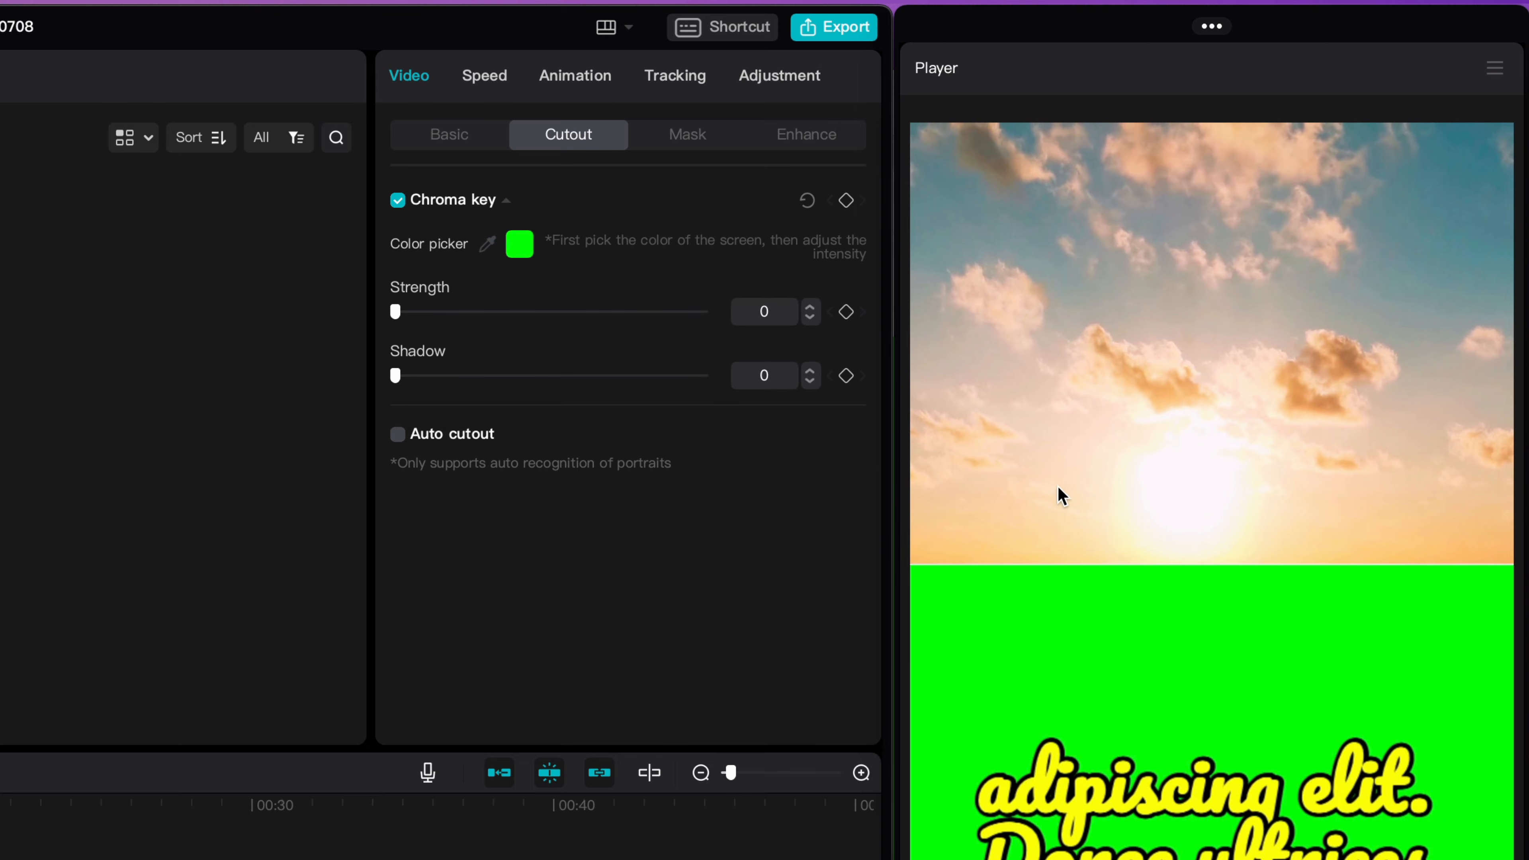
pyautogui.moveTo(396, 311); pyautogui.dragTo(925, 345)
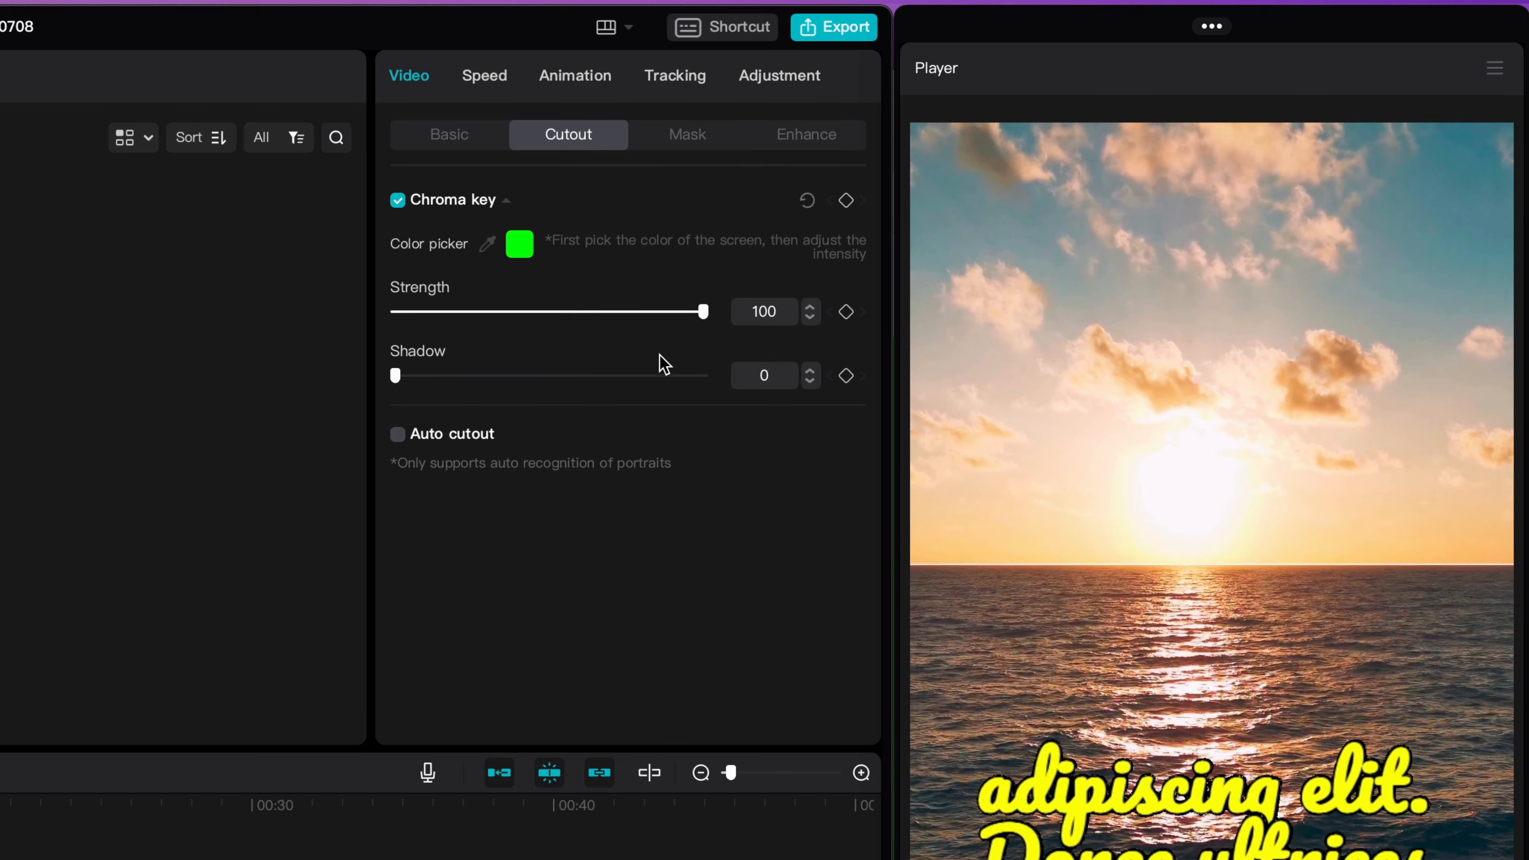
pyautogui.click(403, 375)
pyautogui.moveTo(491, 391); pyautogui.dragTo(905, 400)
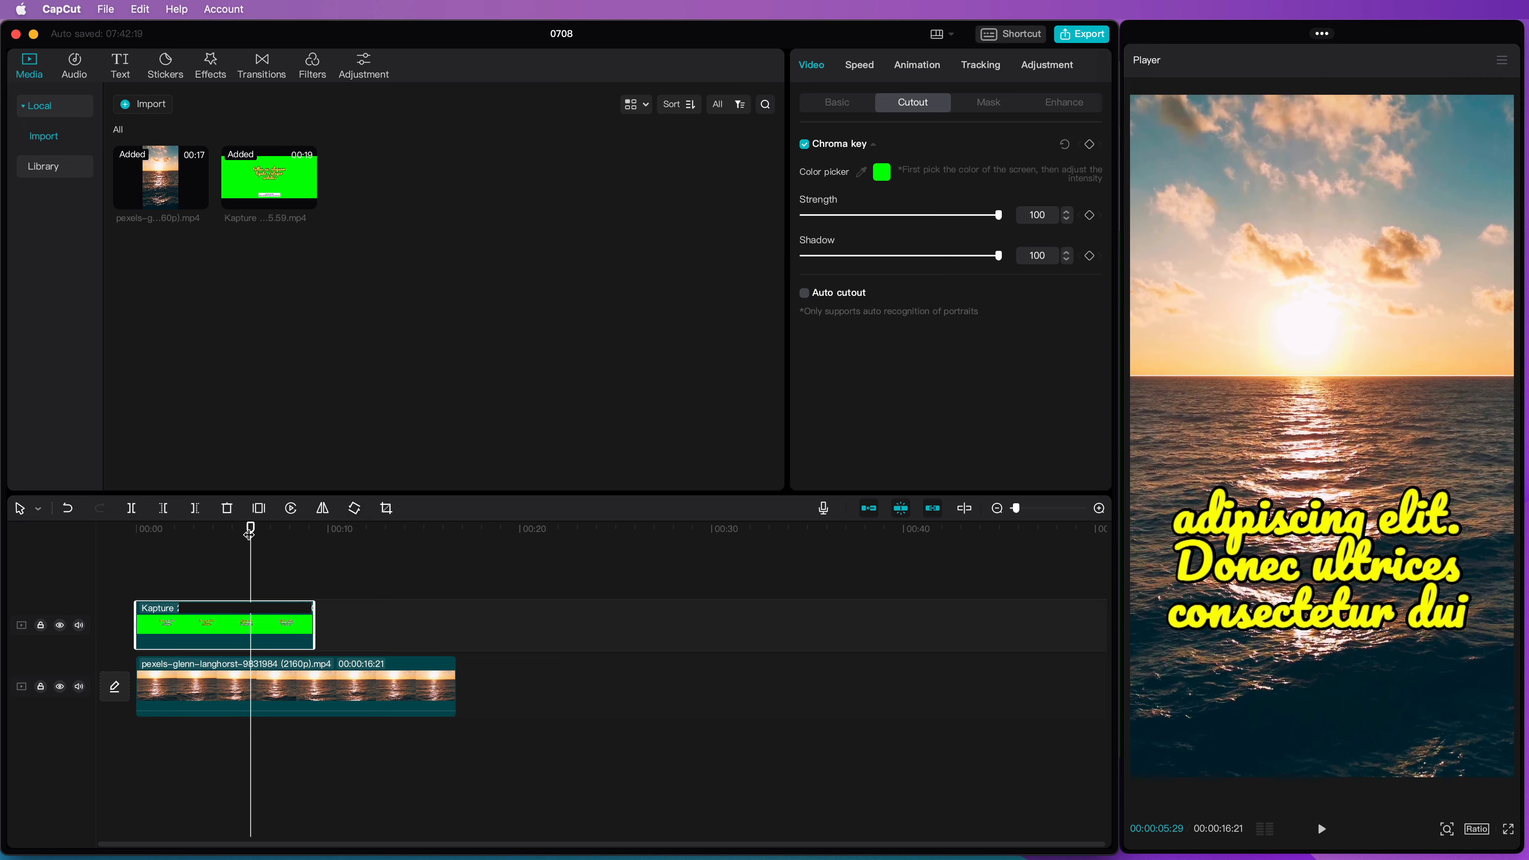
# Step: Reduce the caption clip's scale to 221% and preview the captions over the video from the start
pyautogui.moveTo(249, 533); pyautogui.dragTo(136, 533)
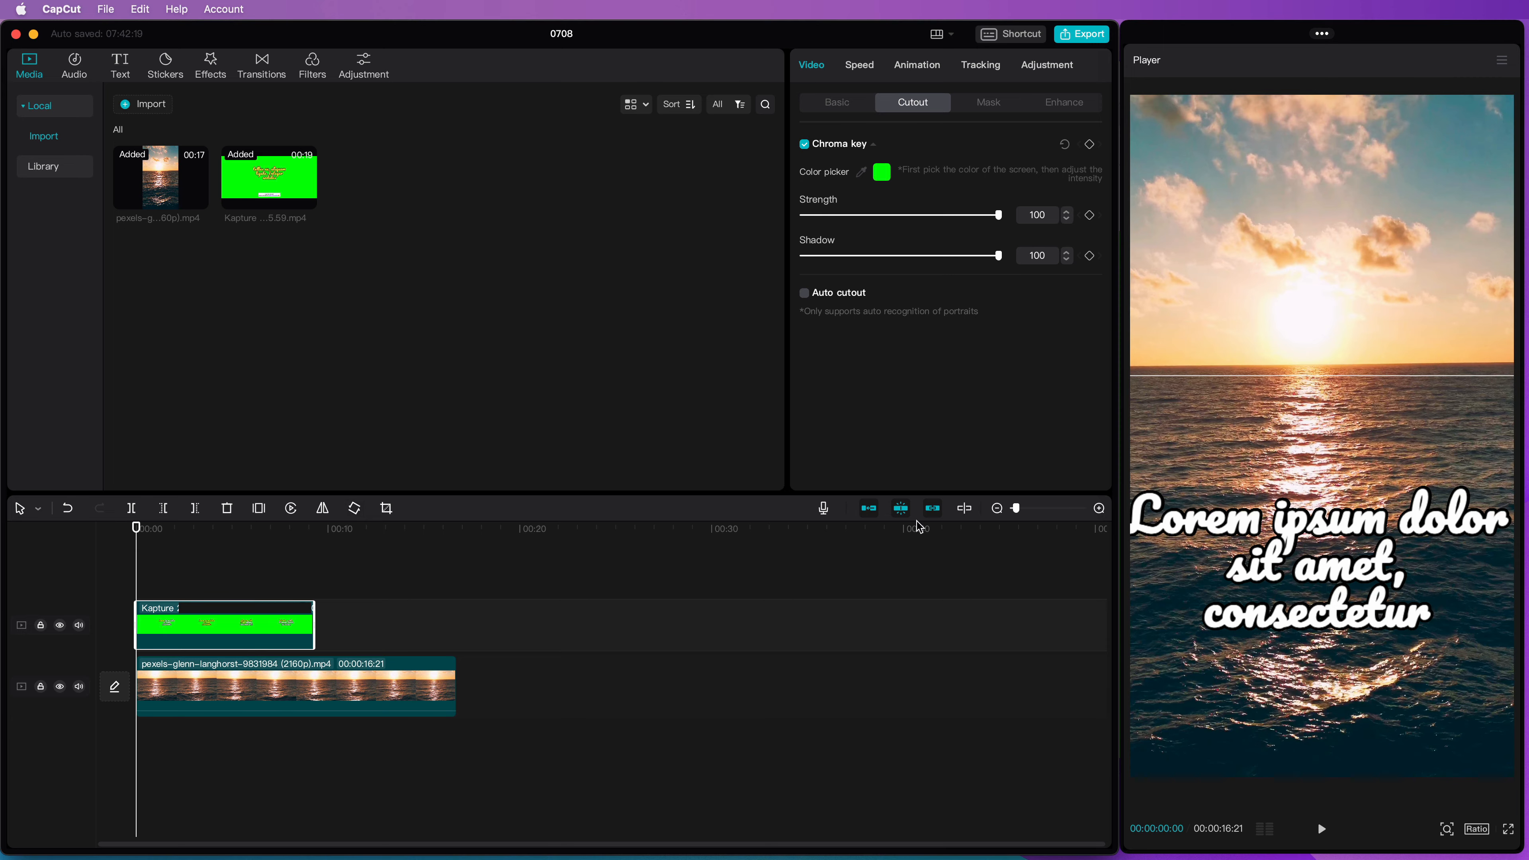
pyautogui.click(837, 102)
pyautogui.moveTo(905, 188); pyautogui.dragTo(889, 190)
pyautogui.press('space')
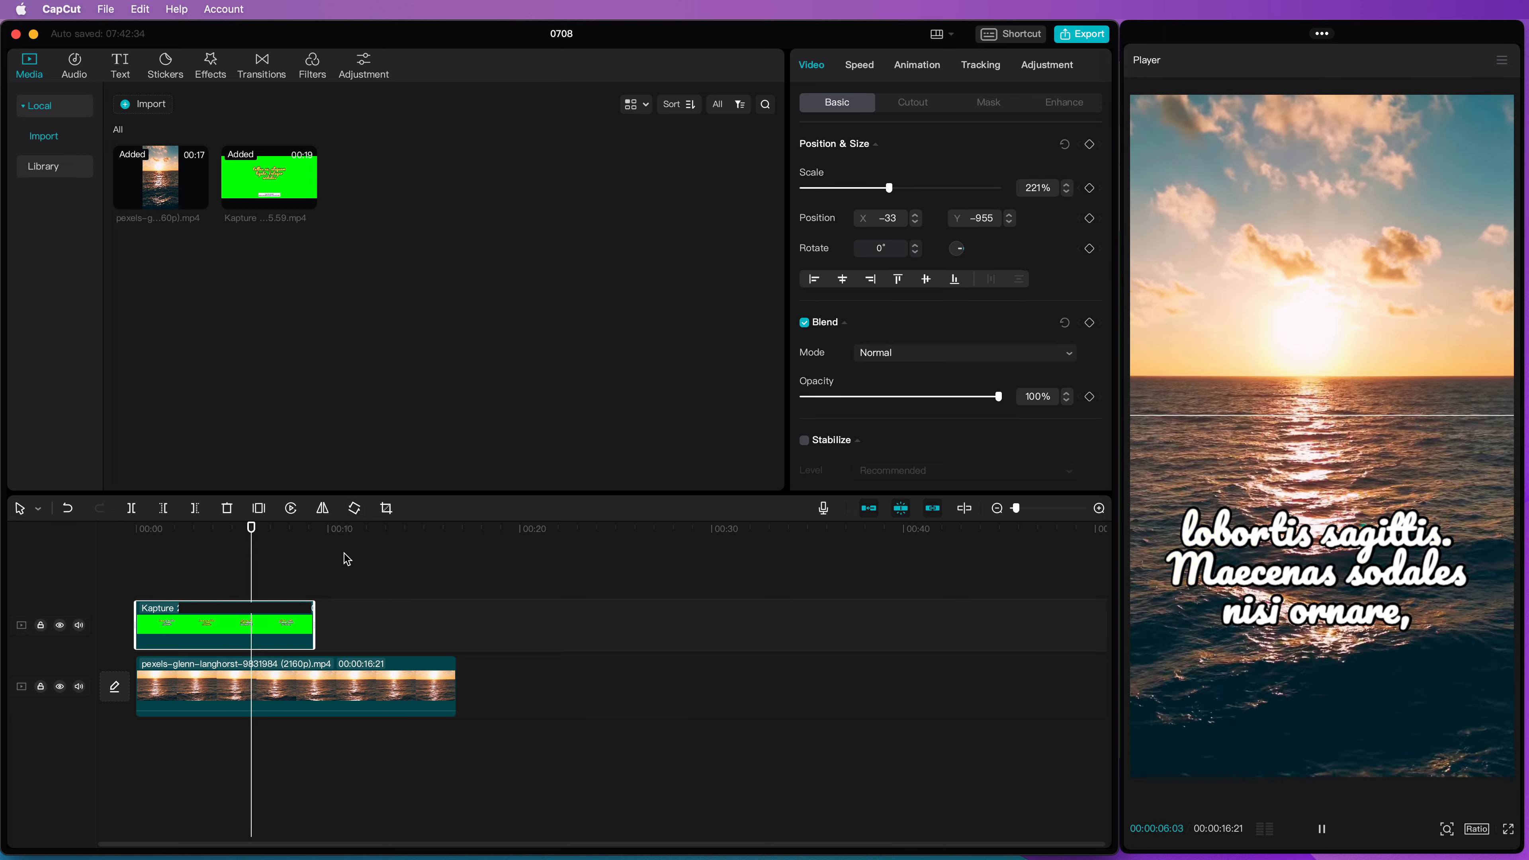
pyautogui.moveTo(335, 527); pyautogui.dragTo(203, 541)
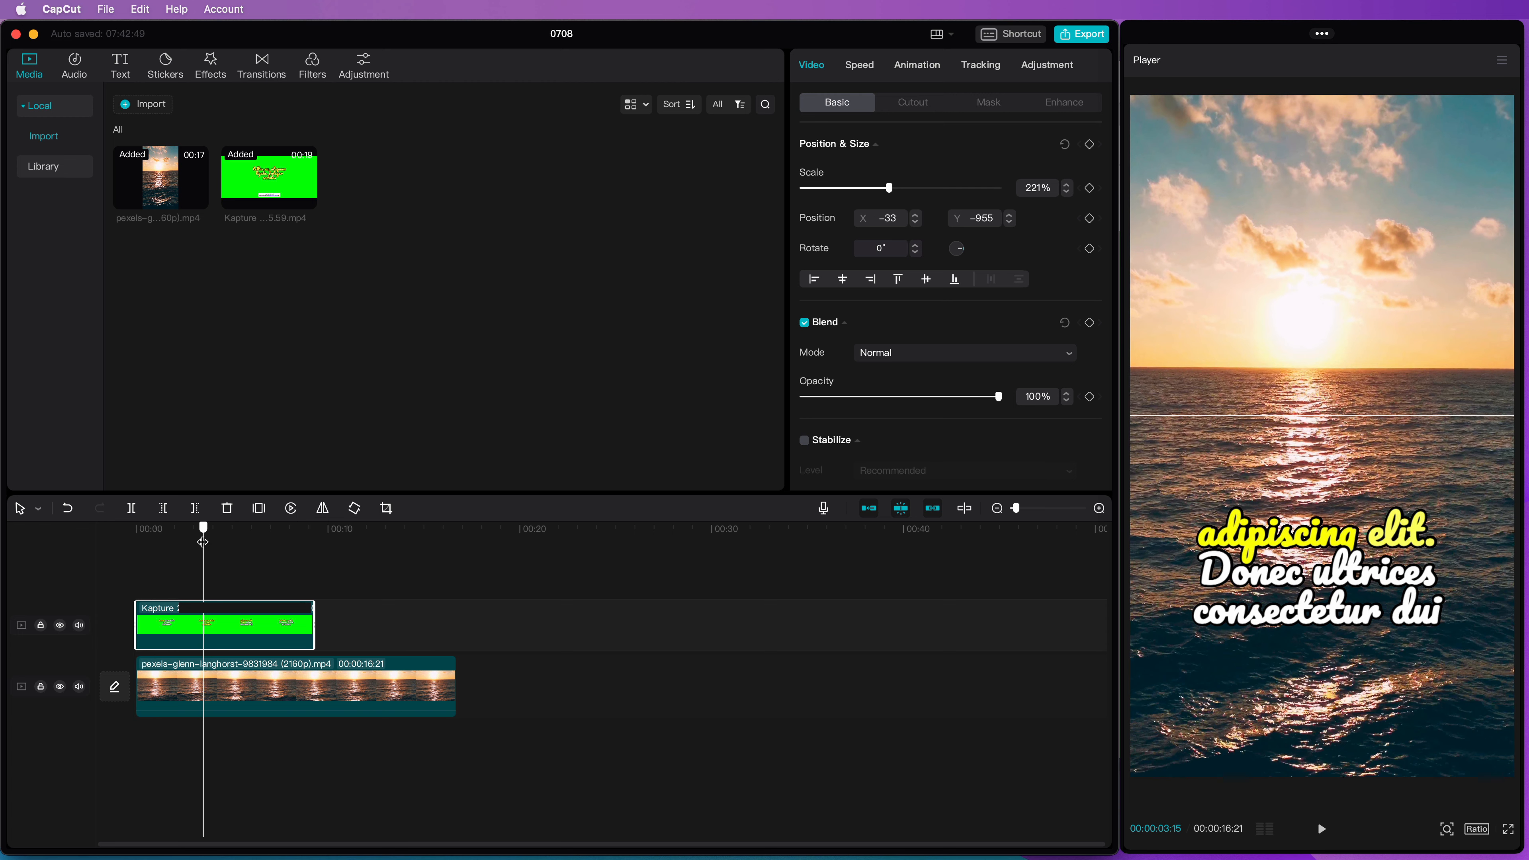
# Step: Try a wave-slide combo animation on the caption clip and undo it
pyautogui.click(908, 66)
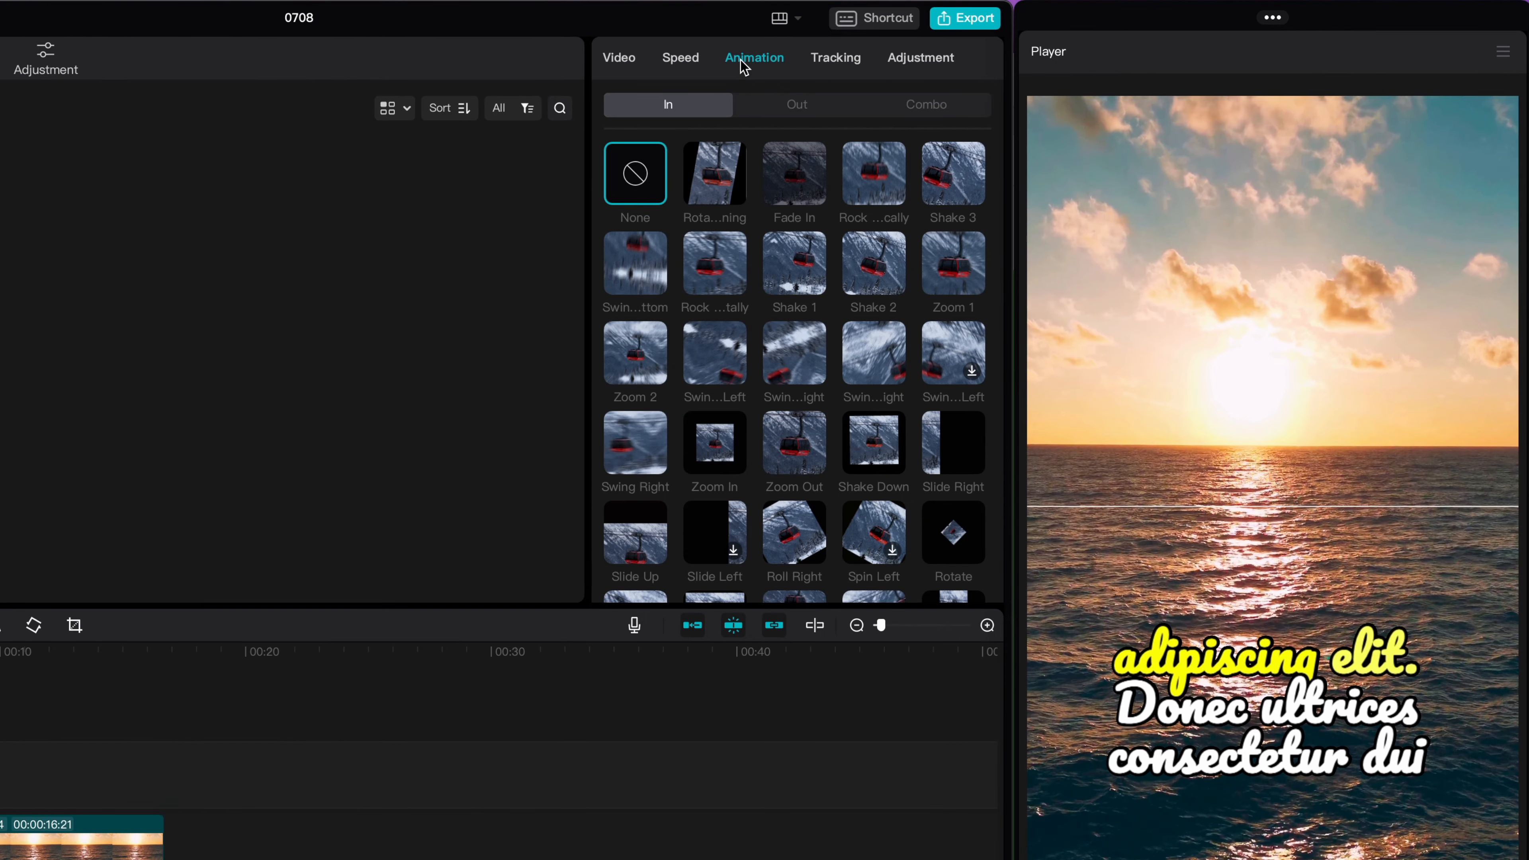
pyautogui.click(924, 107)
pyautogui.click(791, 188)
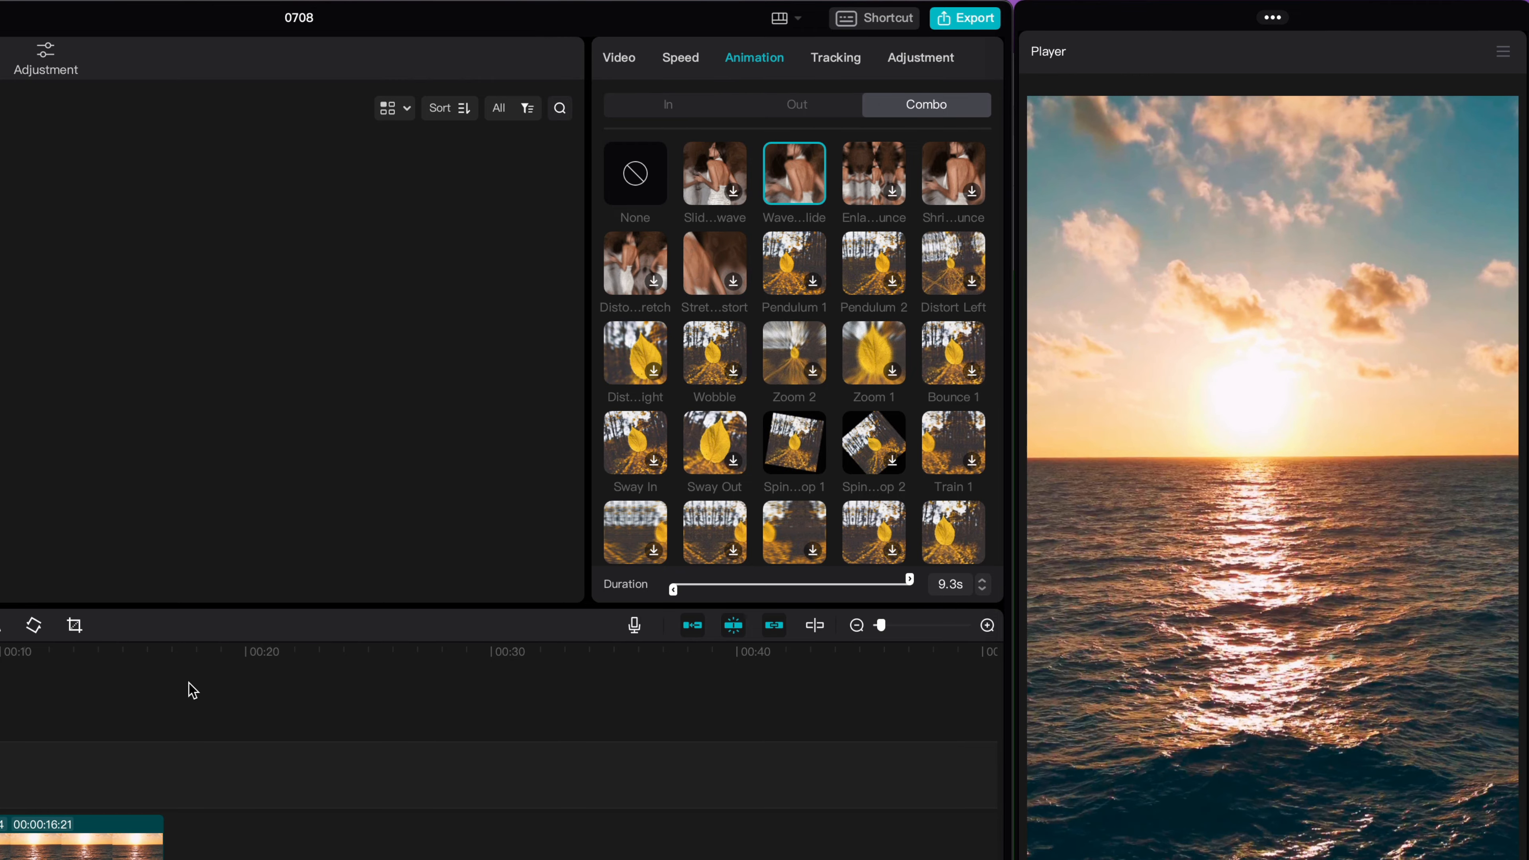
pyautogui.press('super+z')
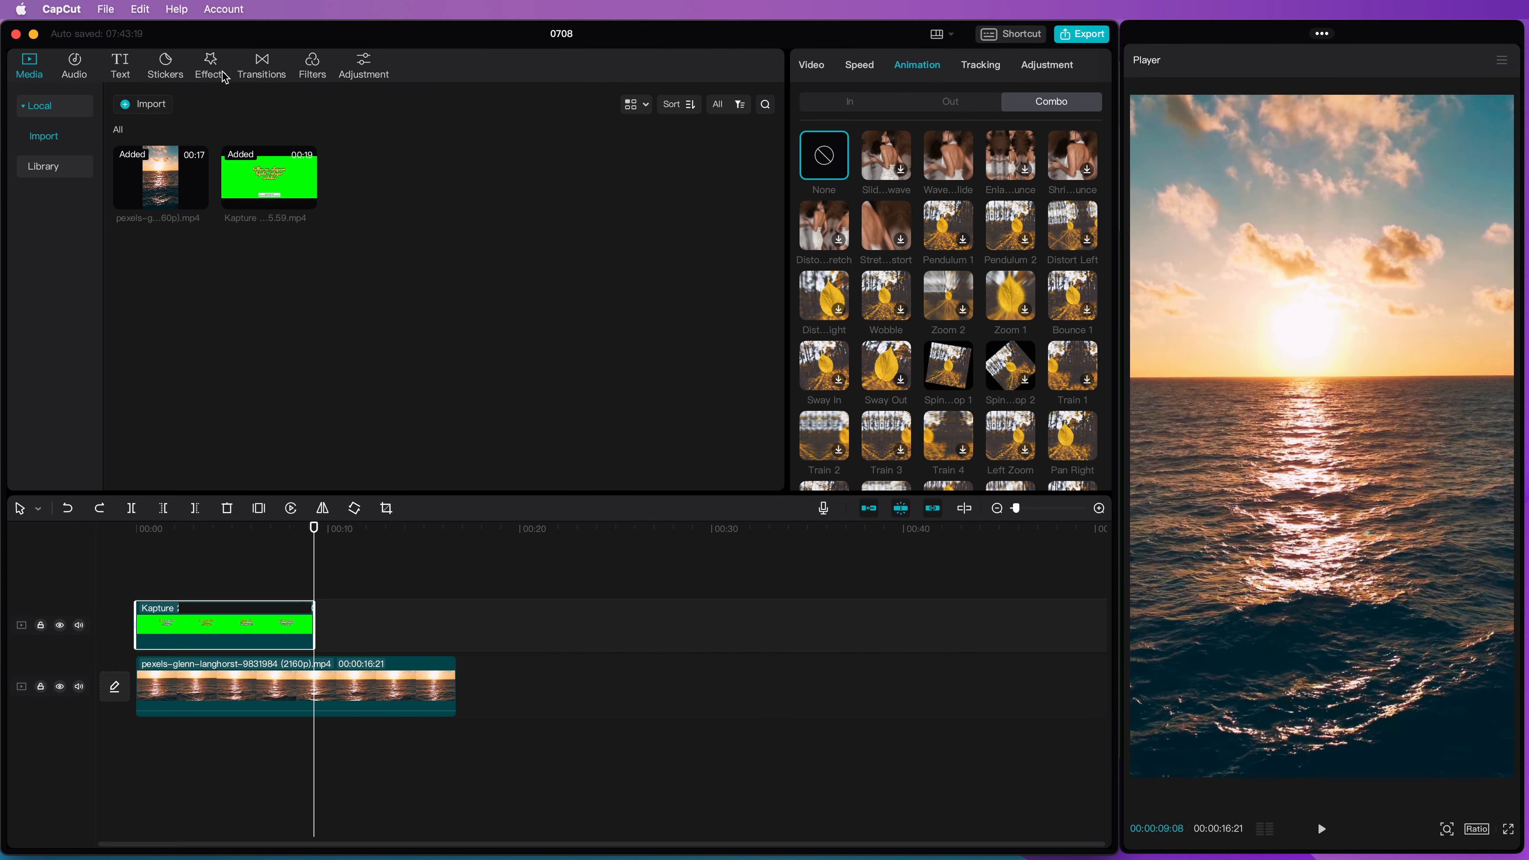
# Step: Apply the Chromo-zoom video effect to the caption clip and preview it from the start
pyautogui.click(221, 70)
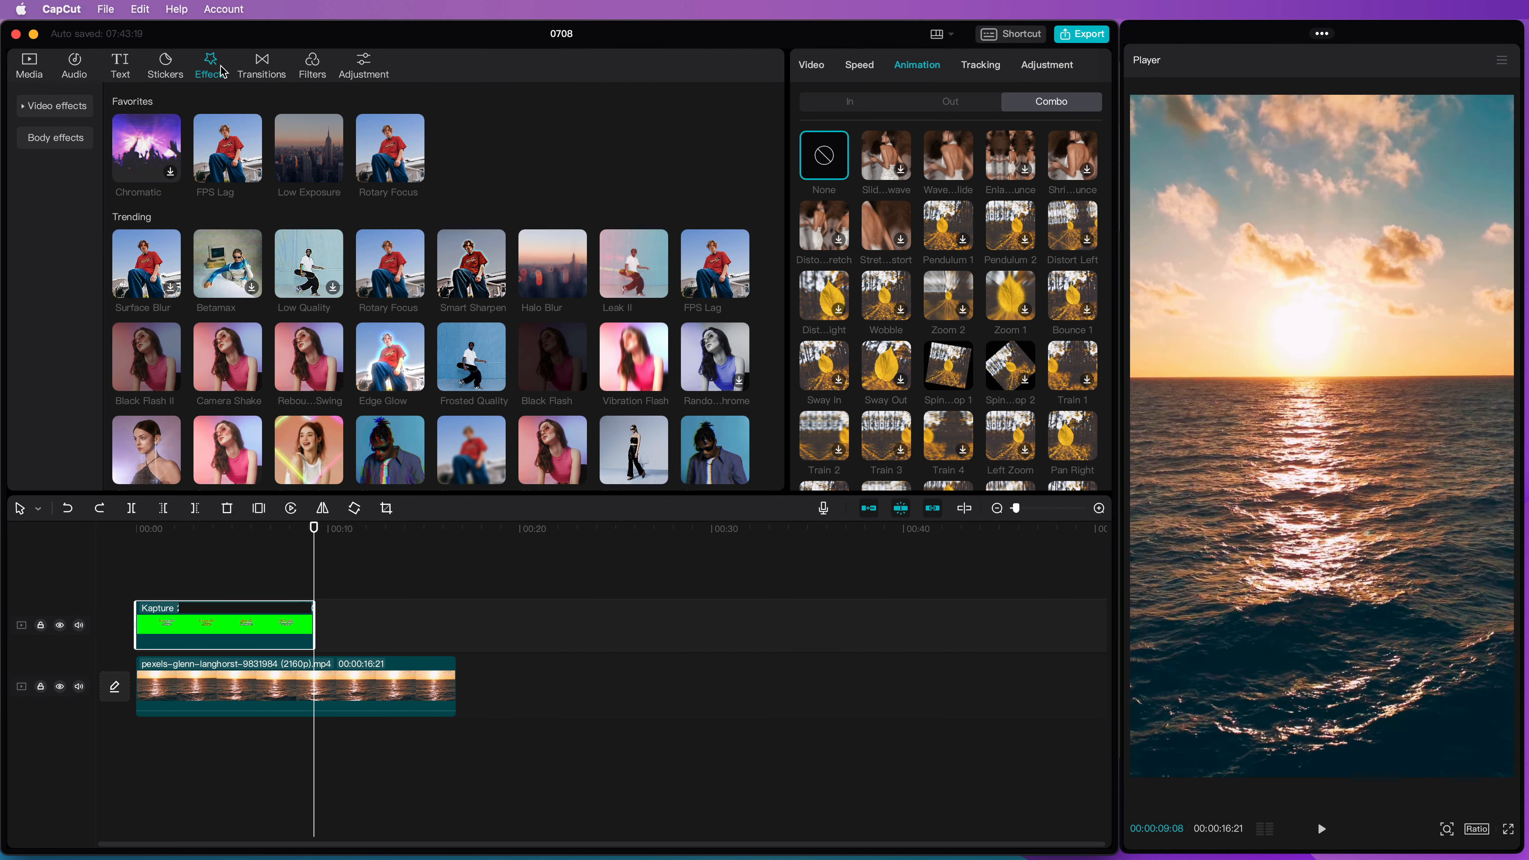
pyautogui.scroll(-3, 386, 301)
pyautogui.moveTo(390, 321); pyautogui.dragTo(198, 628)
pyautogui.moveTo(313, 532); pyautogui.dragTo(105, 553)
pyautogui.press('space')
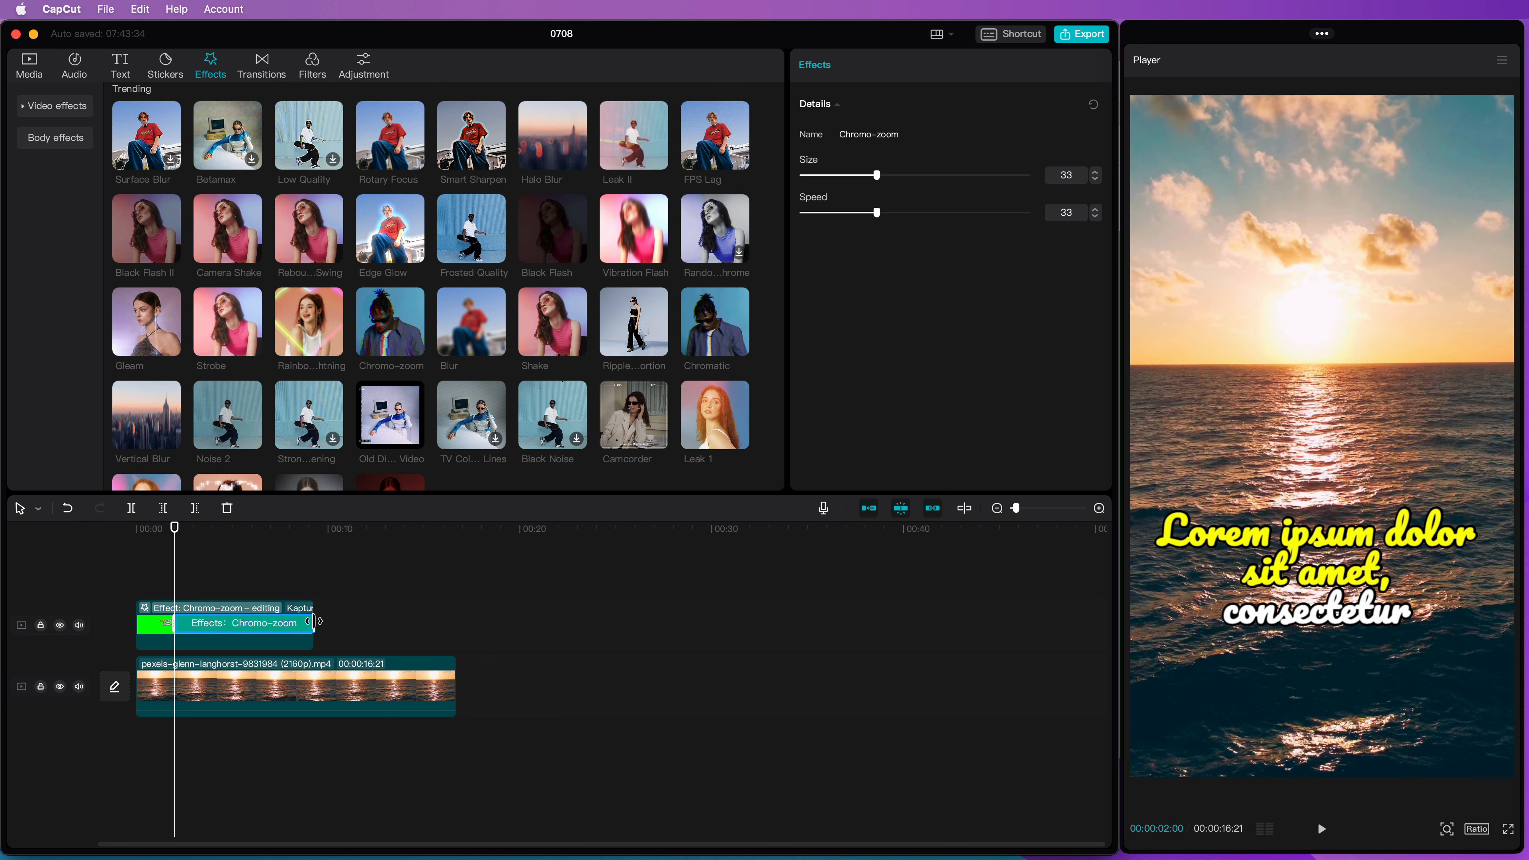
# Step: Shorten the Chromo-zoom effect so it ends at about 5.5 seconds and replay the video from the start
pyautogui.moveTo(314, 621); pyautogui.dragTo(242, 621)
pyautogui.click(136, 532)
pyautogui.press('space')
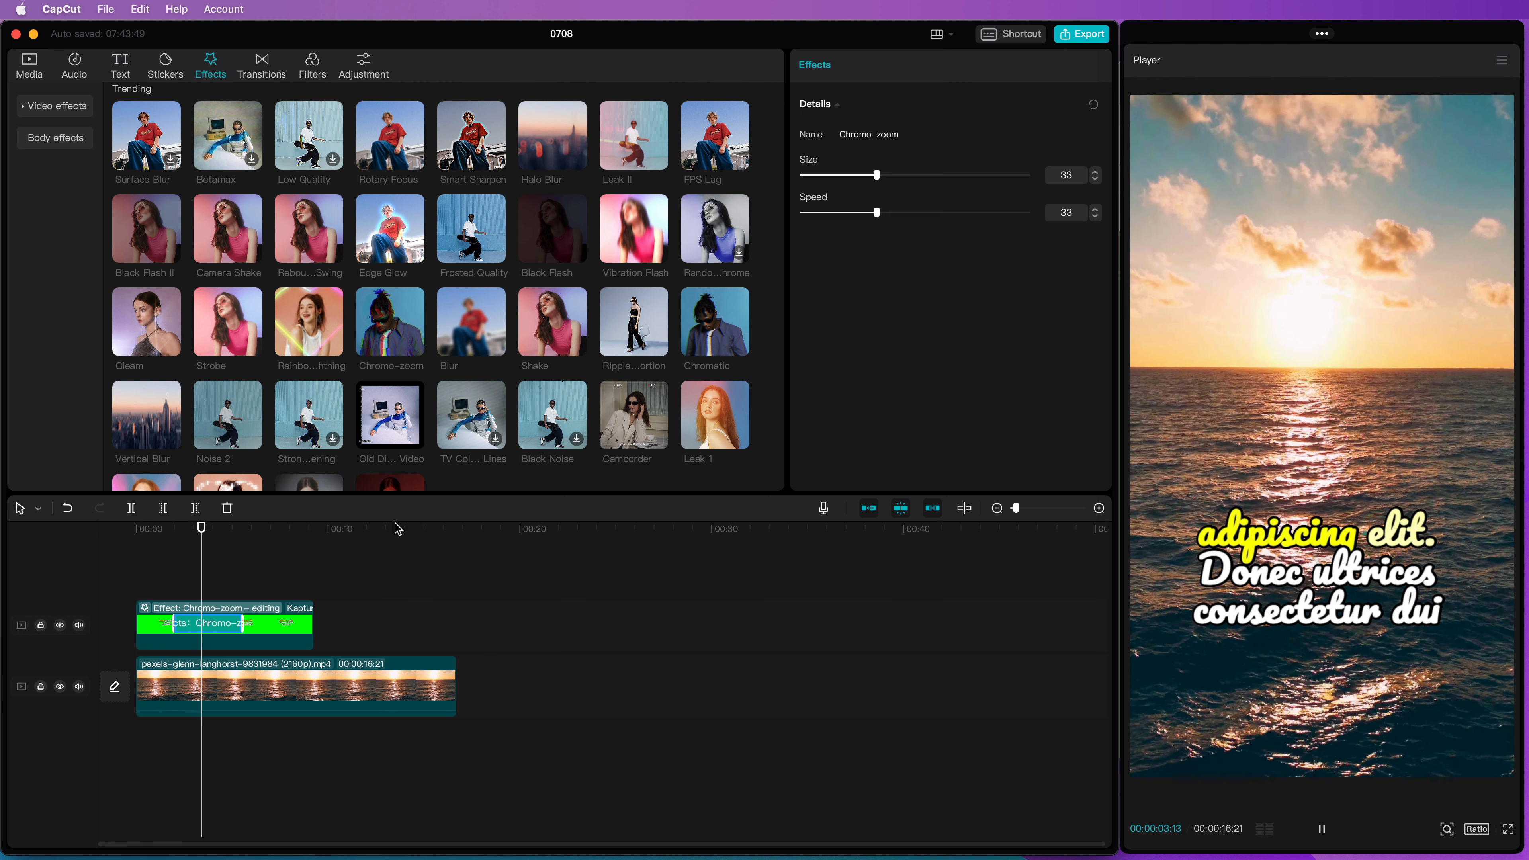
# Step: Set the caption clip's speed to 3.0x and preview the captions from the start
pyautogui.click(859, 64)
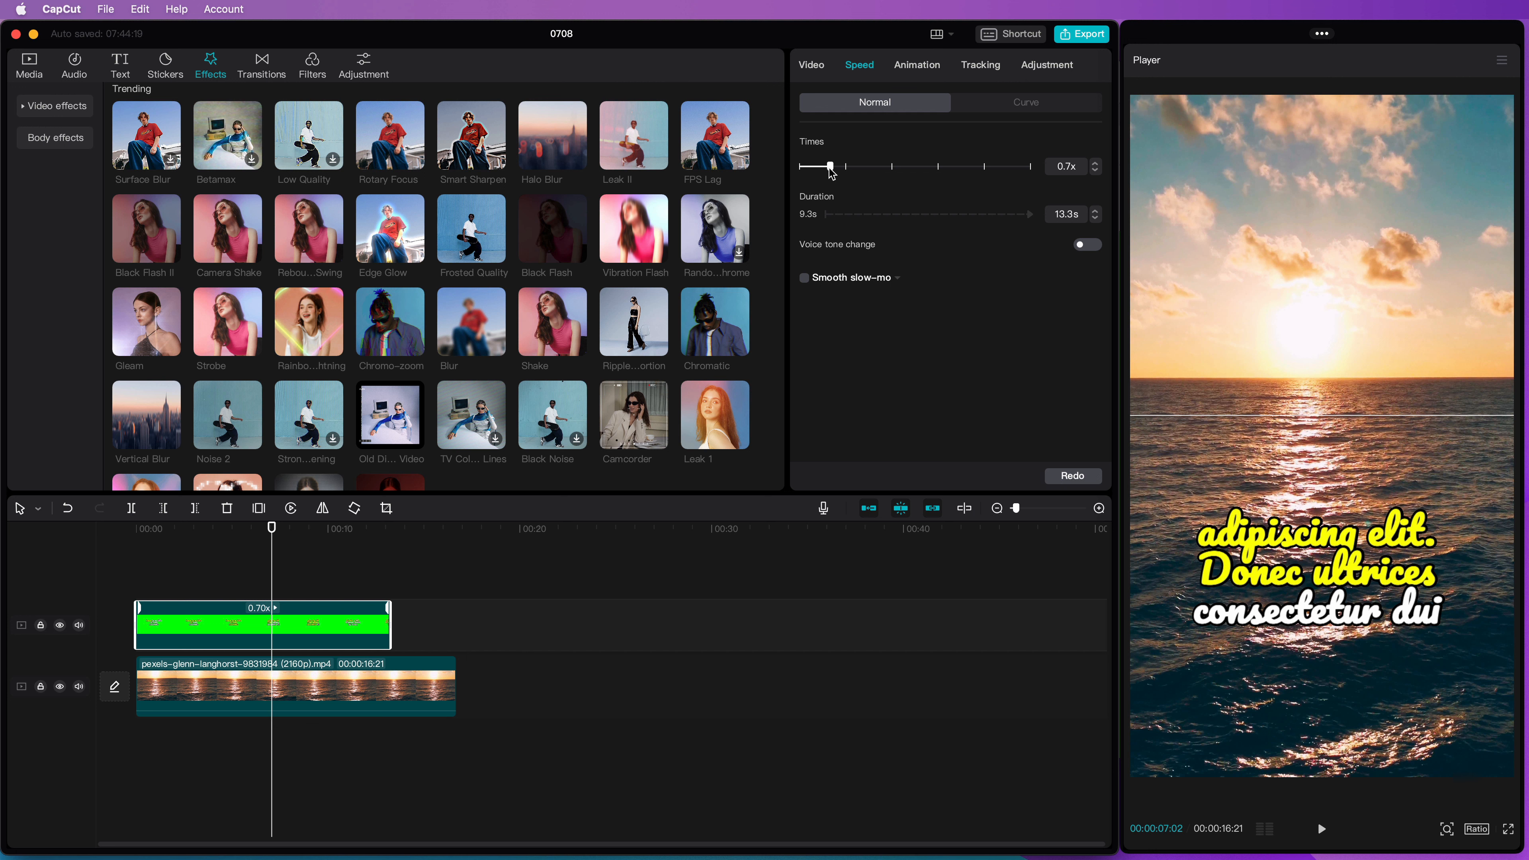
pyautogui.moveTo(846, 166)
pyautogui.mouseDown()
pyautogui.moveTo(833, 166)
pyautogui.moveTo(845, 166)
pyautogui.mouseUp()
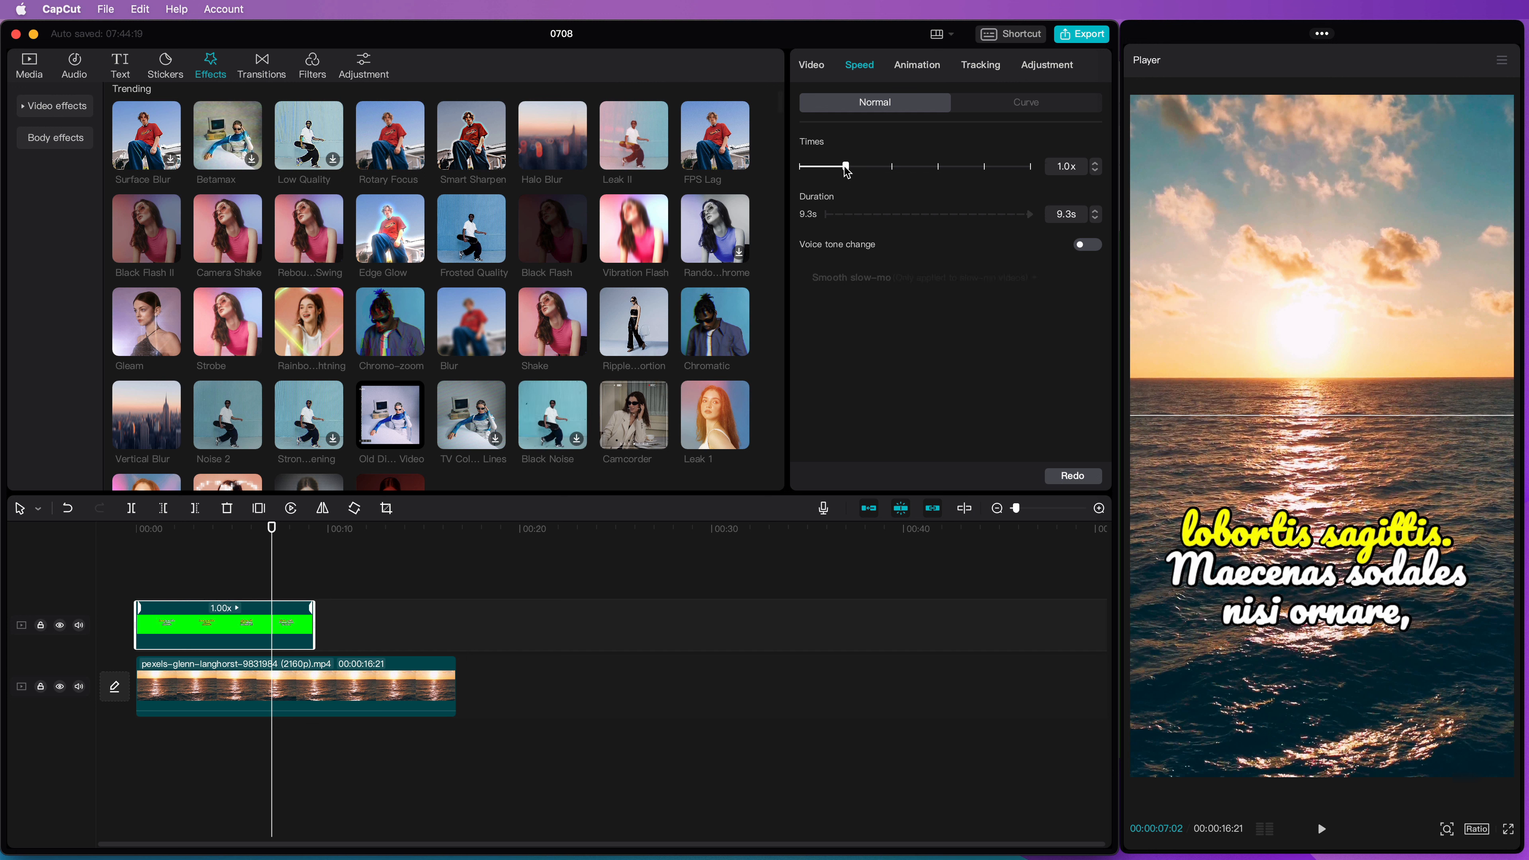
pyautogui.moveTo(847, 166); pyautogui.dragTo(907, 167)
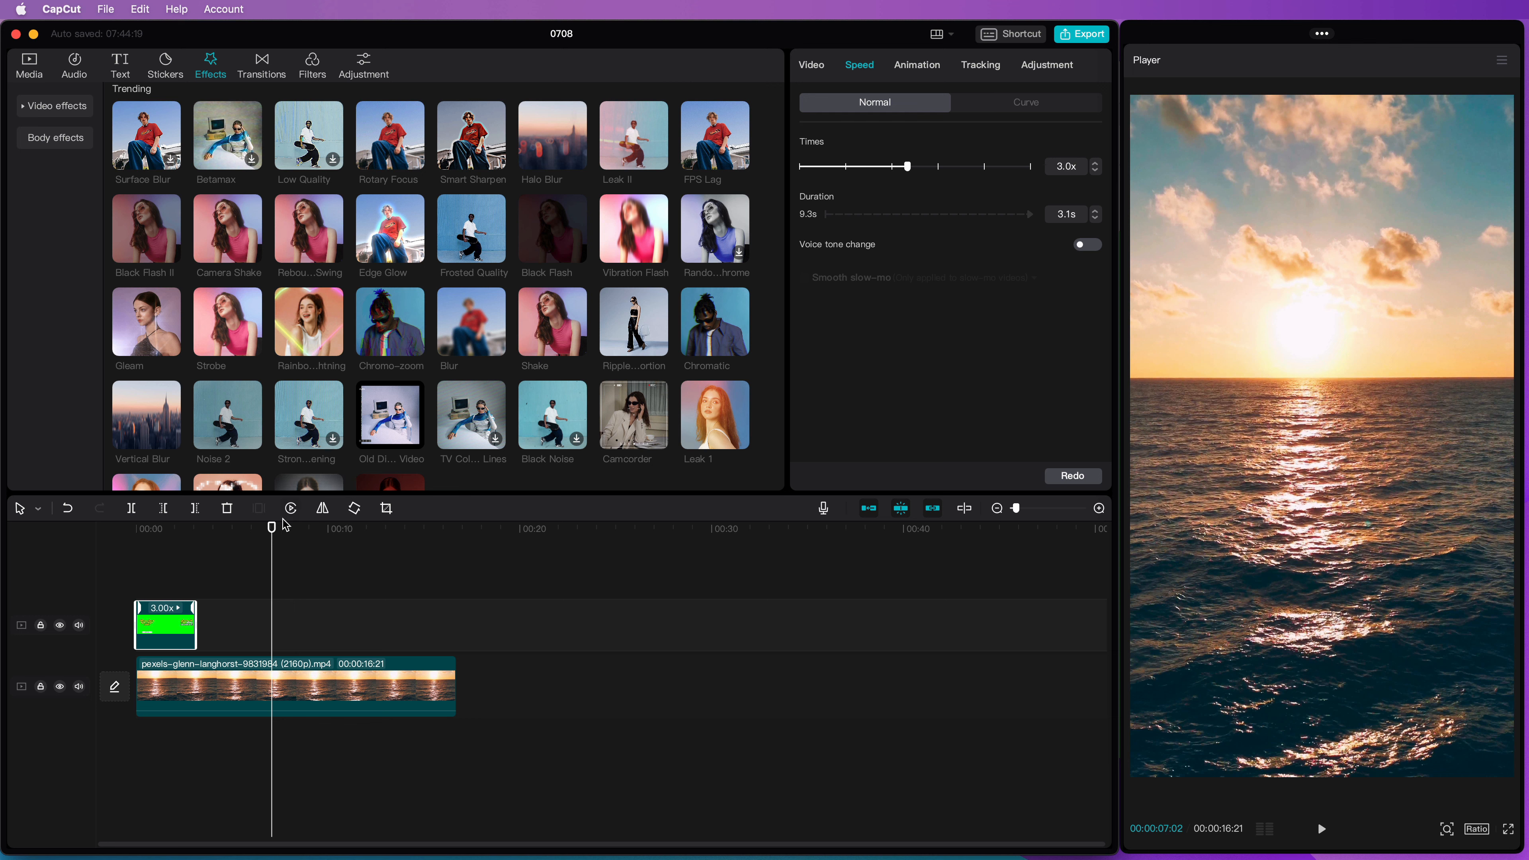
pyautogui.moveTo(273, 530); pyautogui.dragTo(42, 548)
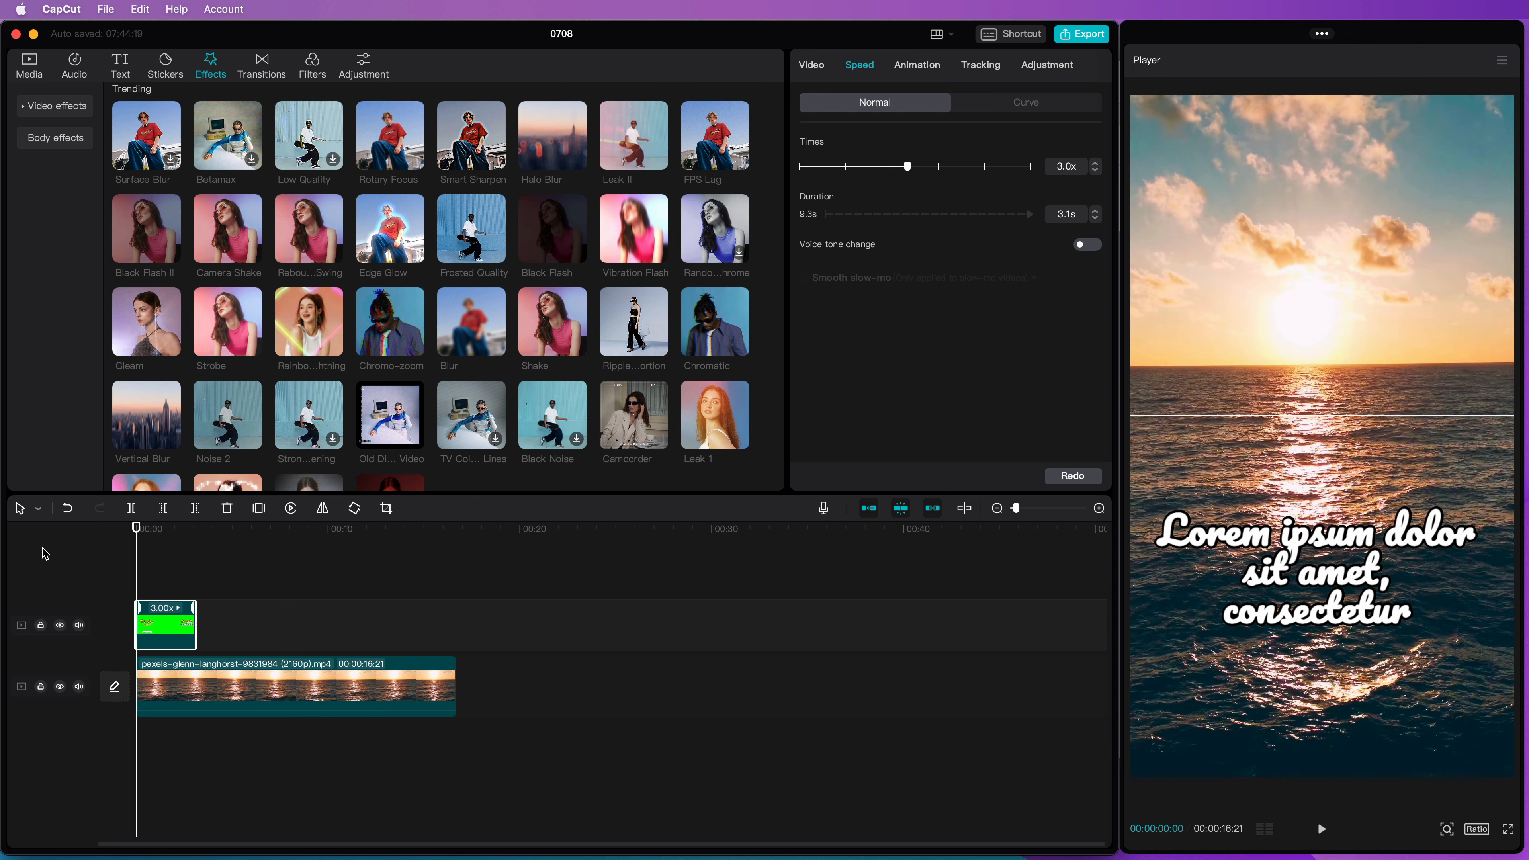
pyautogui.press('space')
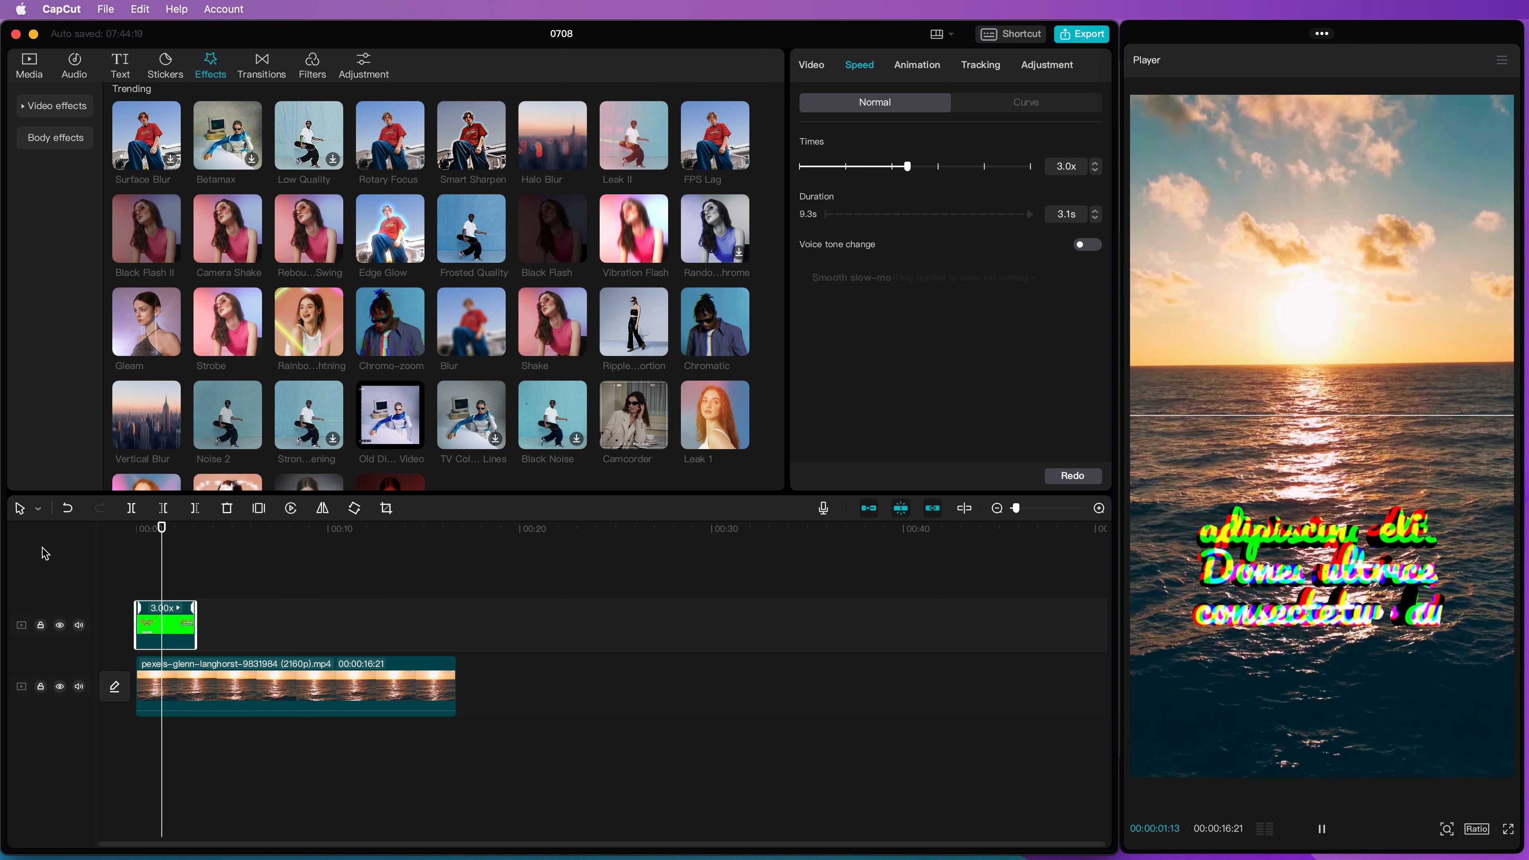
pyautogui.press('space')
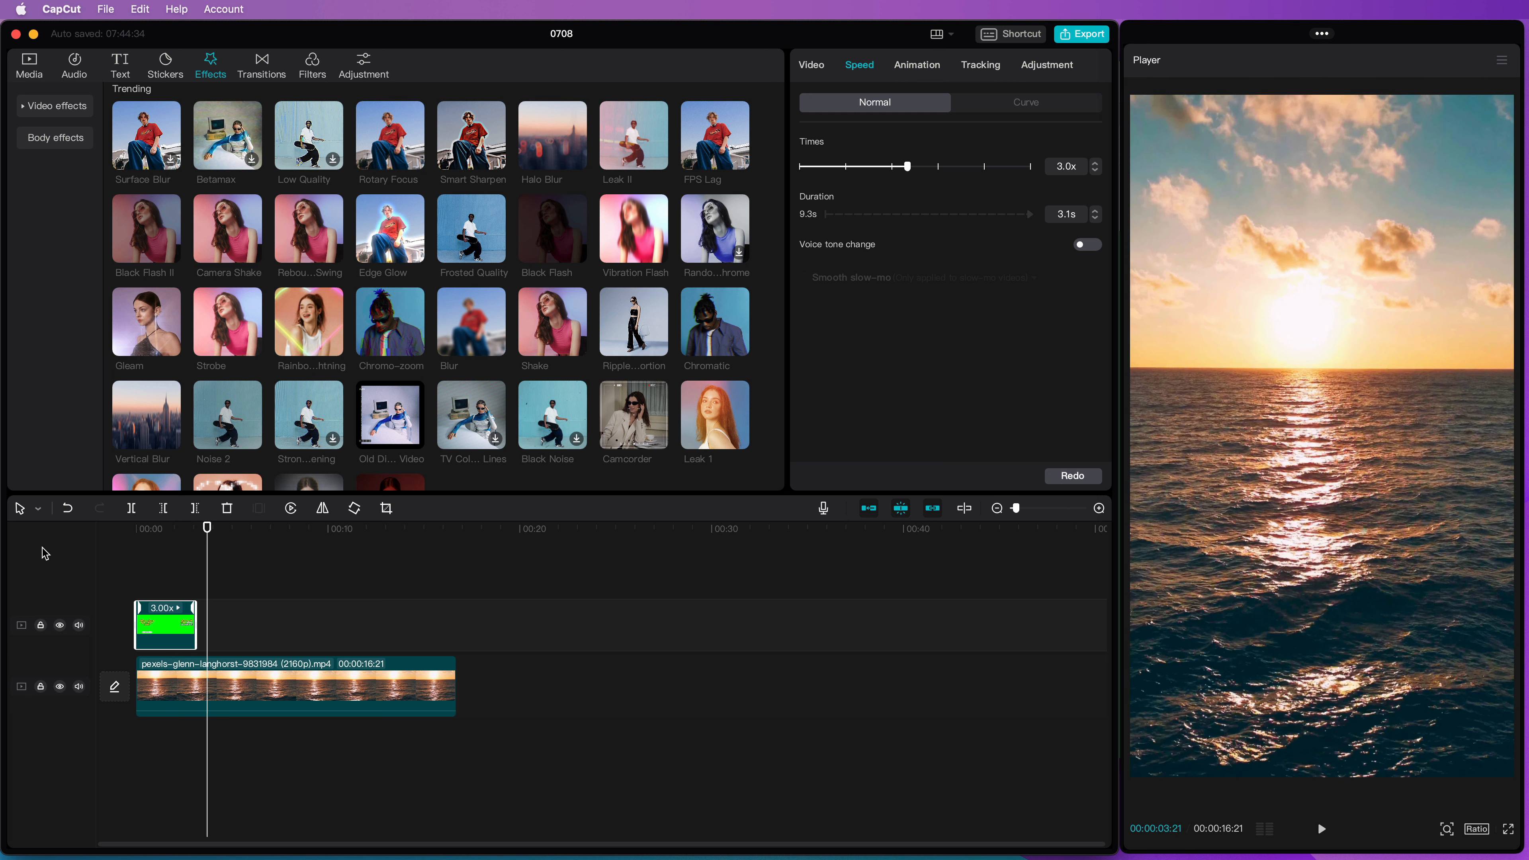